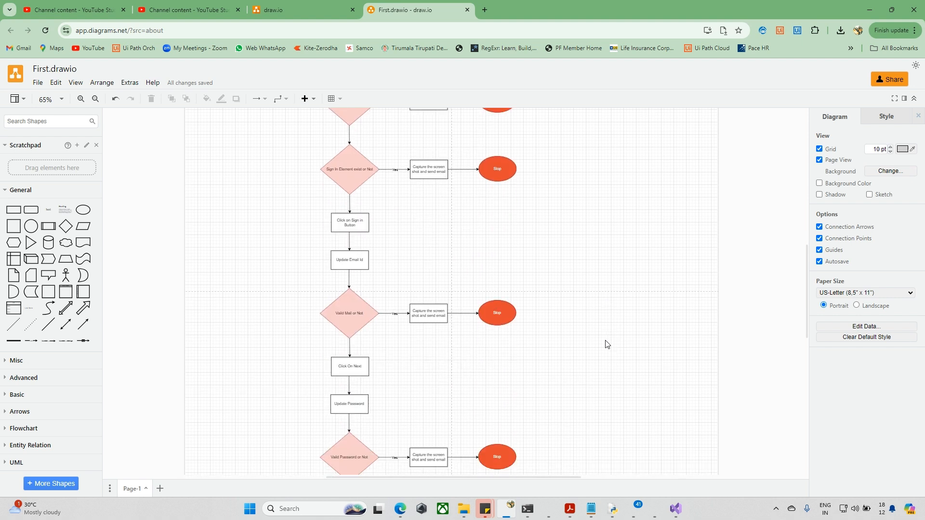
Search the shape library for "retry" and place the Reload, two-way arrow and cloud refresh shapes beside the flowchart.
scroll(606, 344, up, 6)
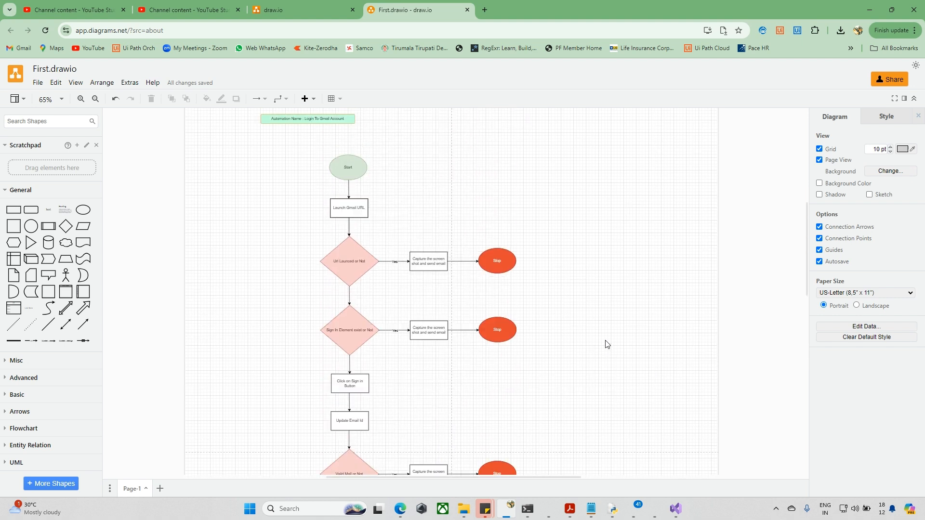
scroll(606, 344, up, 1)
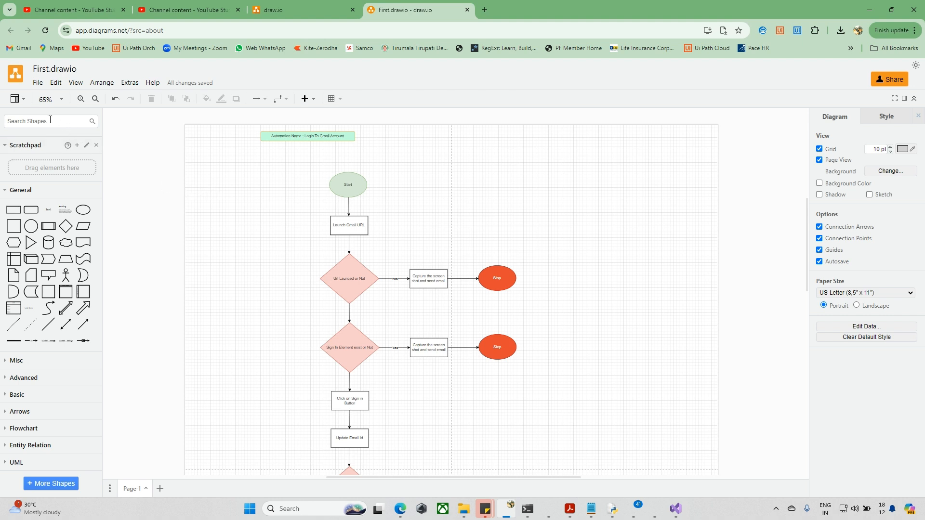
text(retry)
key(Return)
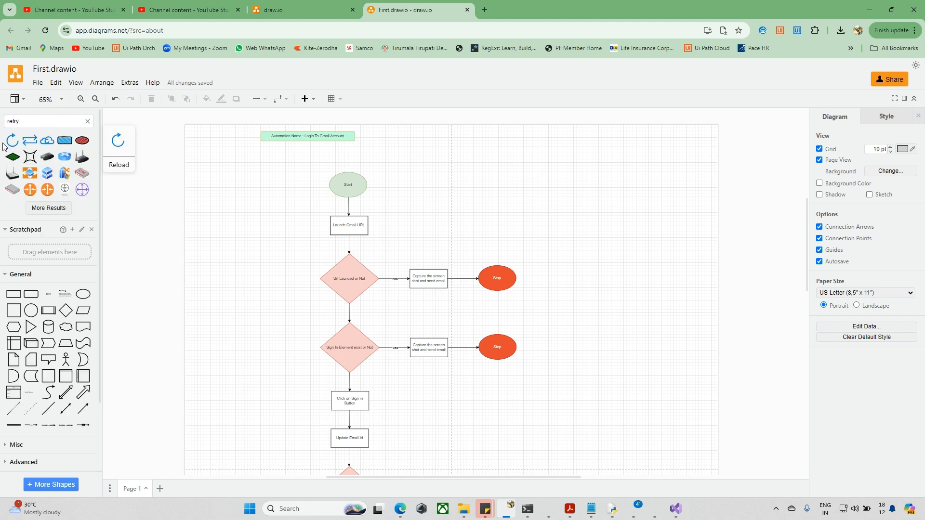
drag(12, 140, 533, 185)
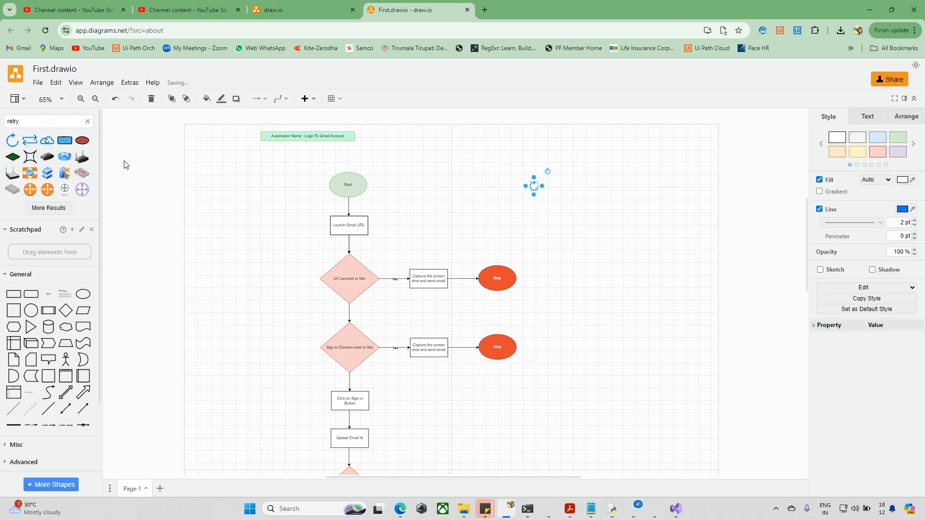
drag(98, 157, 425, 197)
drag(46, 141, 556, 238)
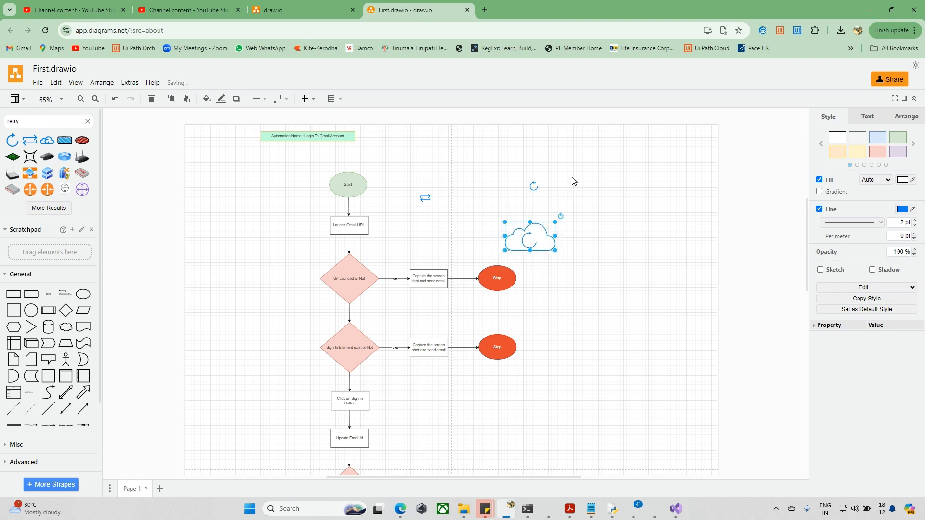
Enlarge the Reload shape and the two-way arrow shape beside the flowchart.
click(533, 186)
drag(542, 186, 592, 155)
click(425, 197)
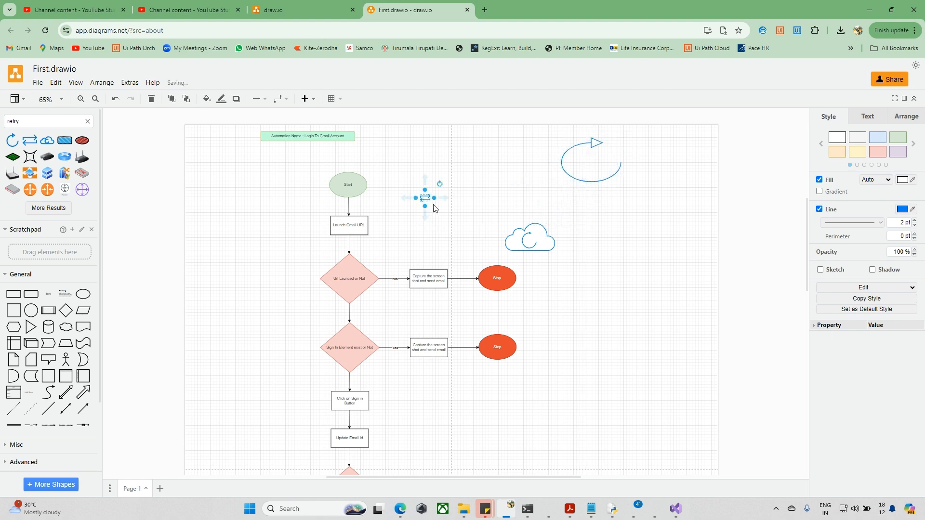
drag(425, 203, 478, 175)
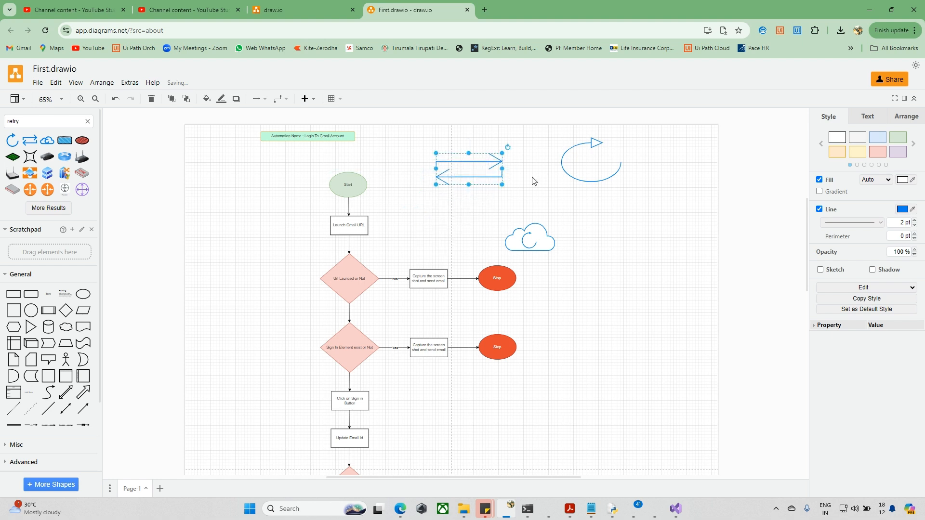
click(603, 167)
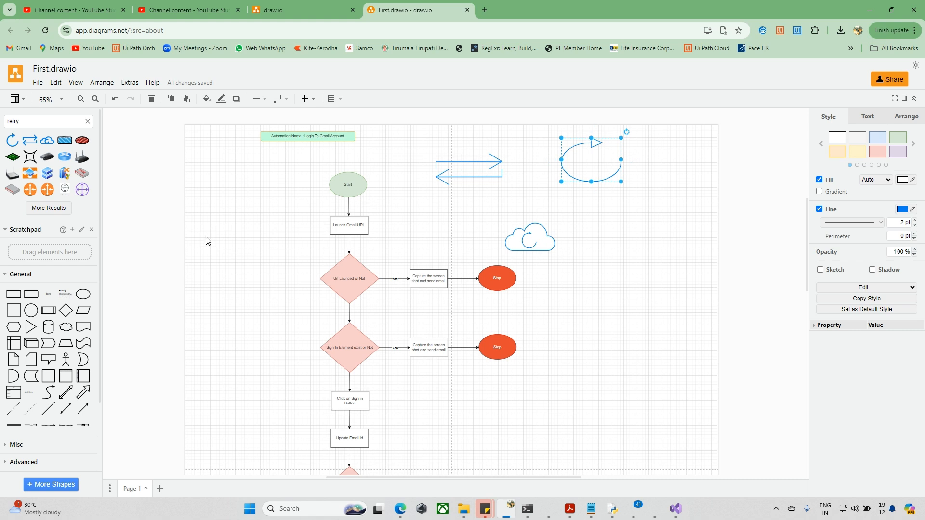
Add a circle from the General shapes below the Reload shape, beside the cloud.
mouse_move(33, 314)
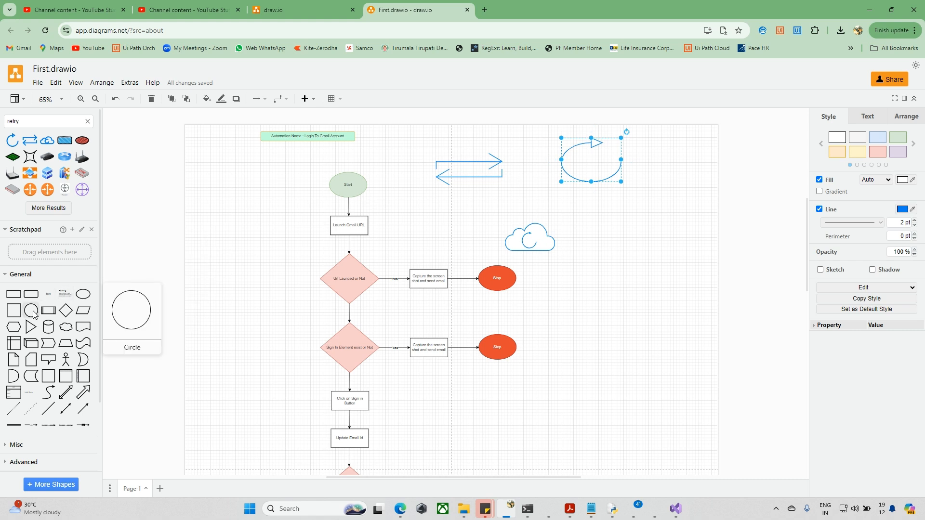
drag(33, 314, 632, 248)
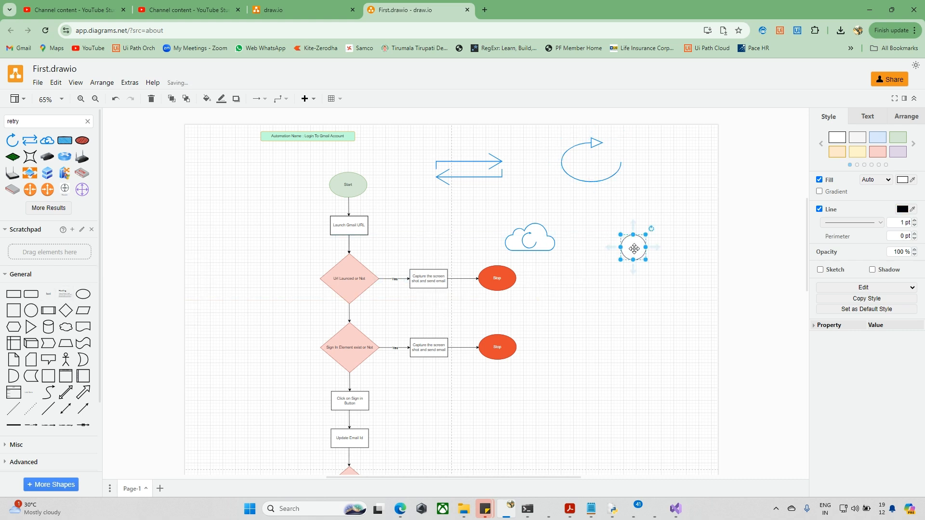
click(632, 292)
double_click(634, 251)
click(647, 302)
click(648, 303)
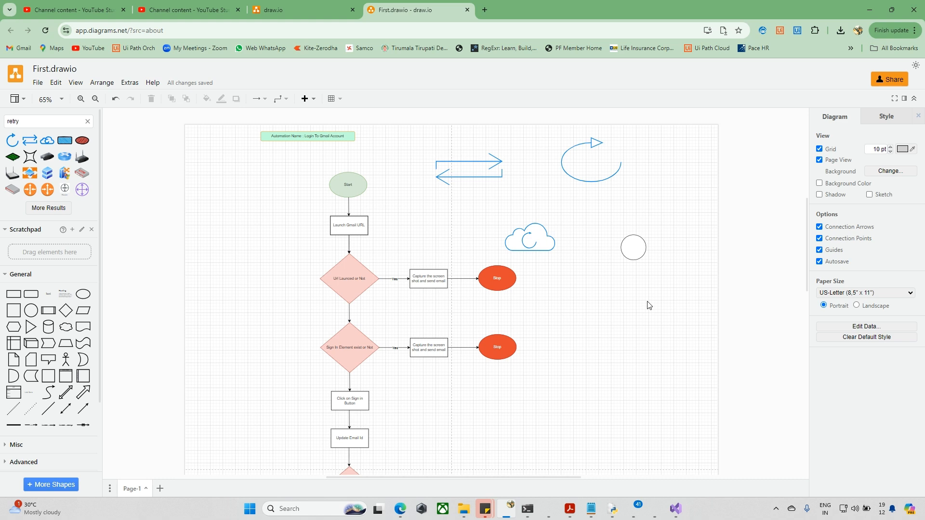
Rearrange the cloud, circle and two-way arrow shapes, placing the two-way arrow far to the right of the flowchart.
drag(419, 148, 680, 271)
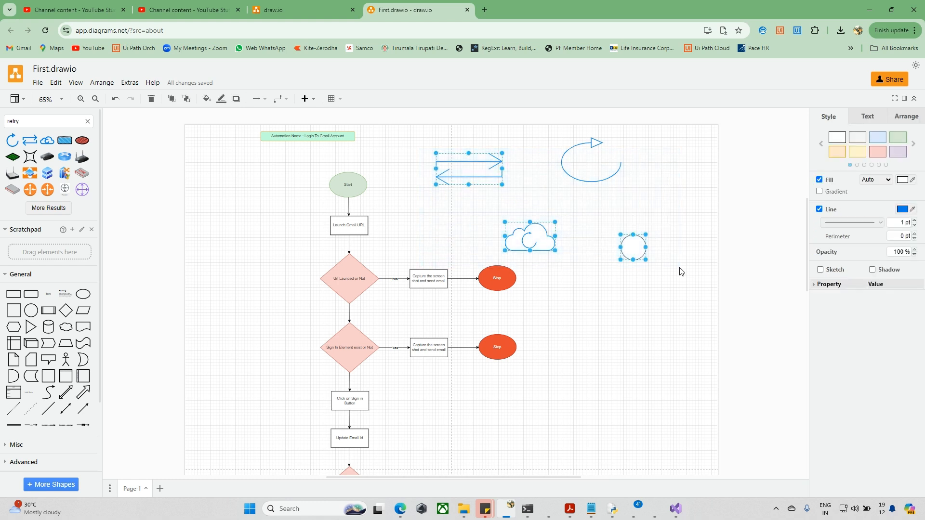
click(684, 314)
drag(535, 239, 676, 203)
drag(462, 157, 671, 320)
drag(636, 255, 547, 221)
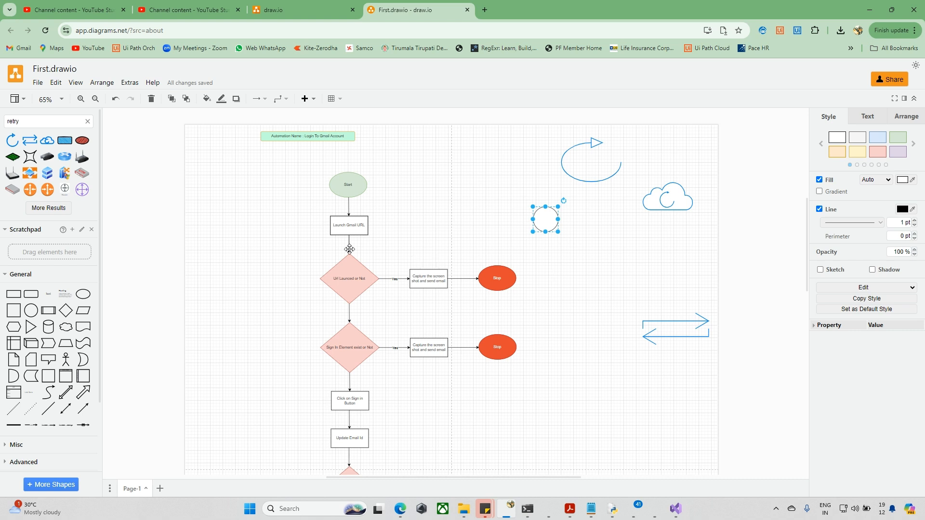
scroll(350, 249, right, 3)
drag(580, 327, 812, 329)
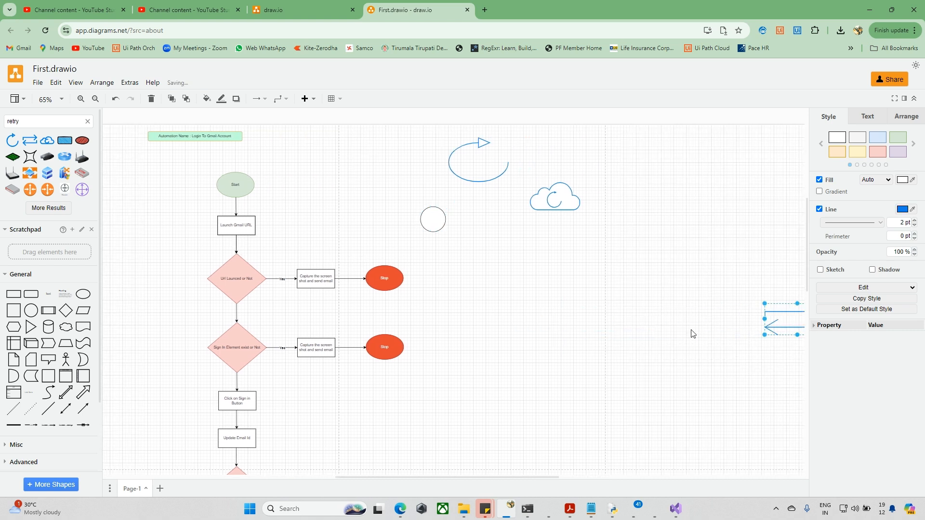
Move the Reload, cloud and circle shapes to the empty area left of the flowchart.
scroll(468, 316, left, 1)
scroll(236, 185, down, 1)
drag(525, 155, 165, 176)
drag(597, 192, 139, 245)
drag(470, 214, 156, 286)
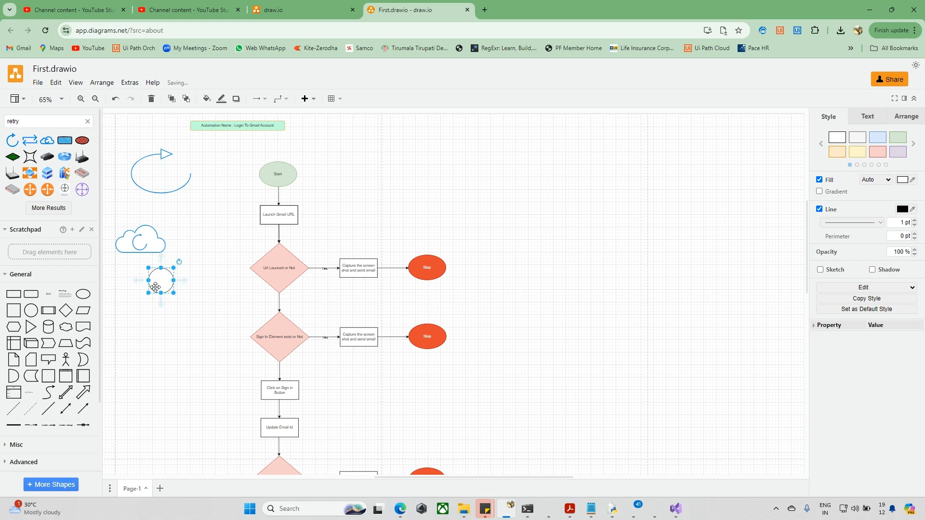
Move Start upward, place the circle above Launch Gmail URL, and label the circle "Retry - 2".
drag(274, 180, 274, 144)
drag(160, 282, 275, 181)
double_click(275, 181)
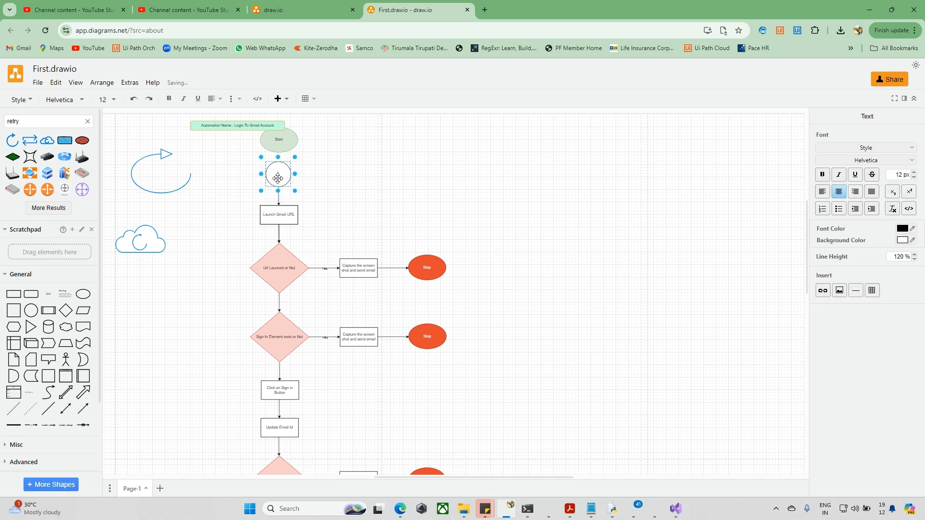
text(Re)
click(362, 202)
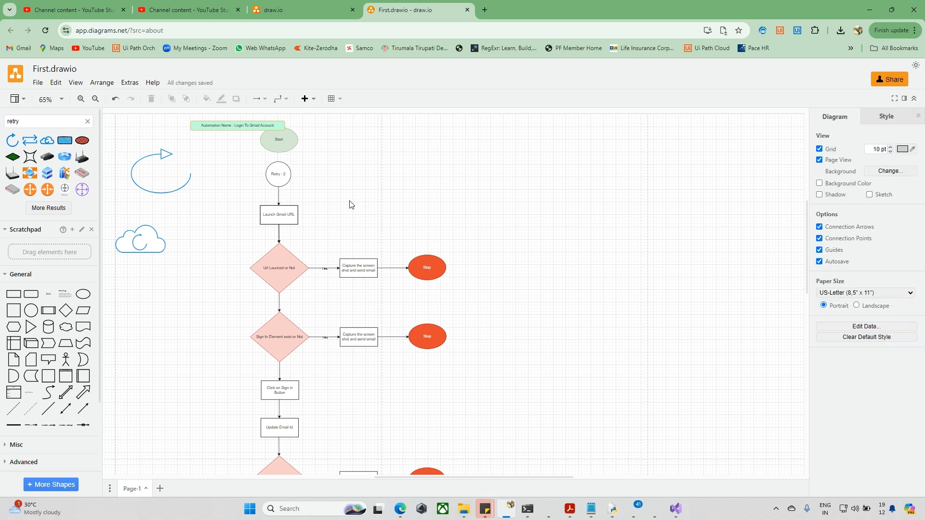
Move the Retry circle out of the flow to the far right and return Start above Launch Gmail URL.
scroll(374, 270, down, 10)
scroll(386, 310, up, 12)
scroll(389, 310, up, 3)
scroll(389, 310, down, 3)
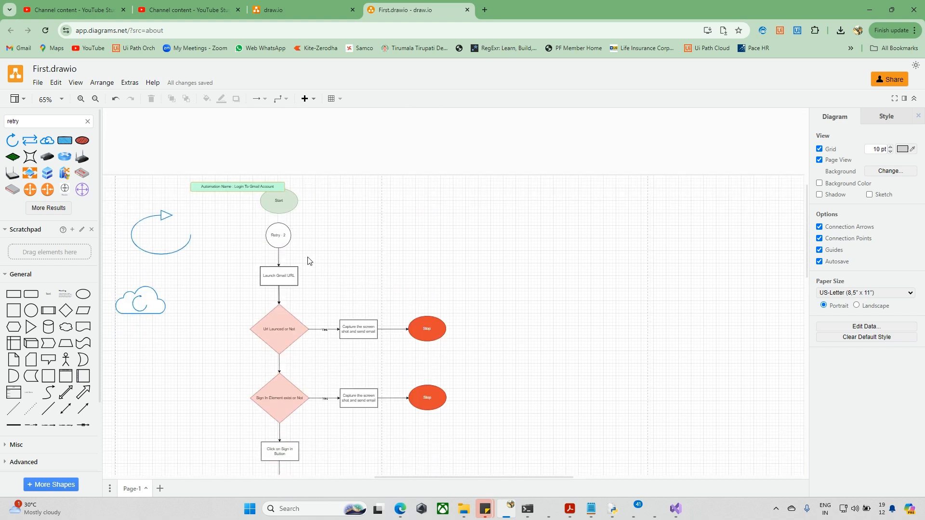
drag(279, 233, 466, 237)
drag(282, 200, 285, 237)
click(345, 255)
scroll(346, 319, down, 1)
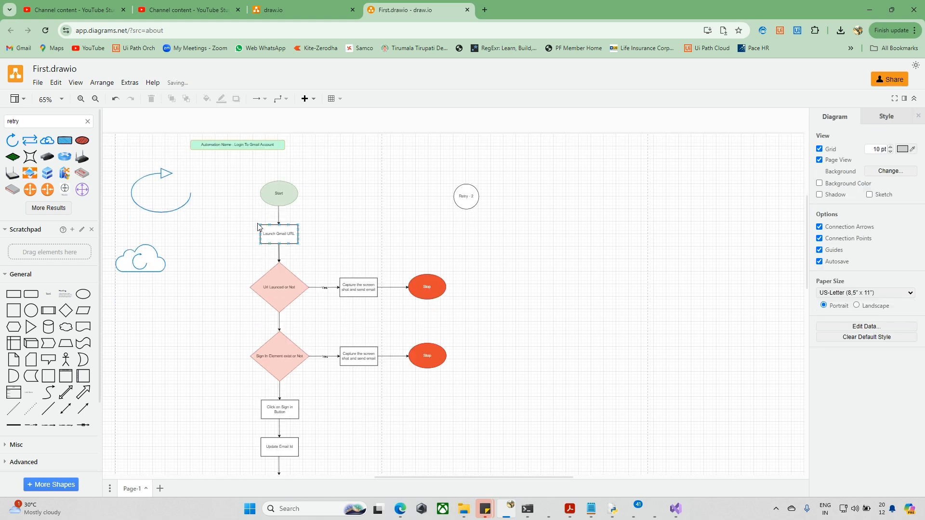
scroll(418, 225, right, 1)
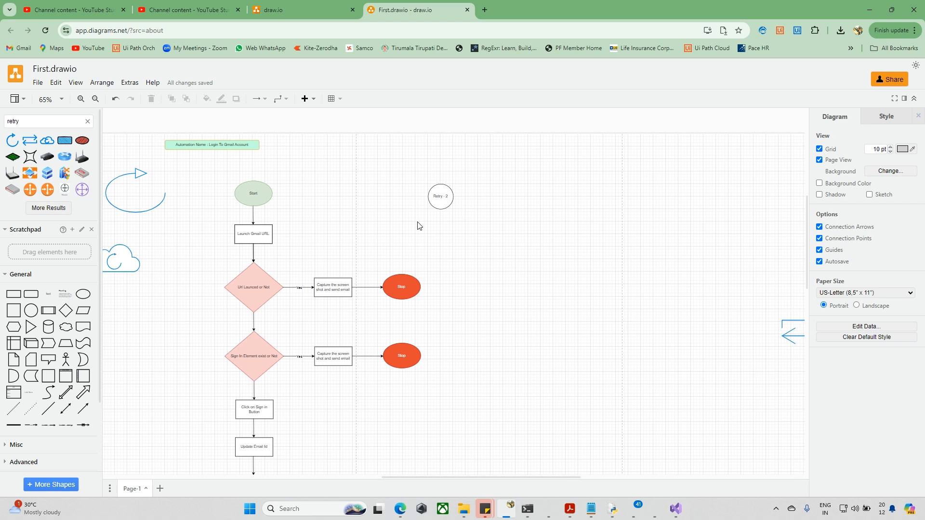
drag(441, 198, 660, 197)
Copy the flow from Start through the Sign In Element check, paste it to the right, and move the two-way arrow clear of it.
drag(213, 176, 431, 378)
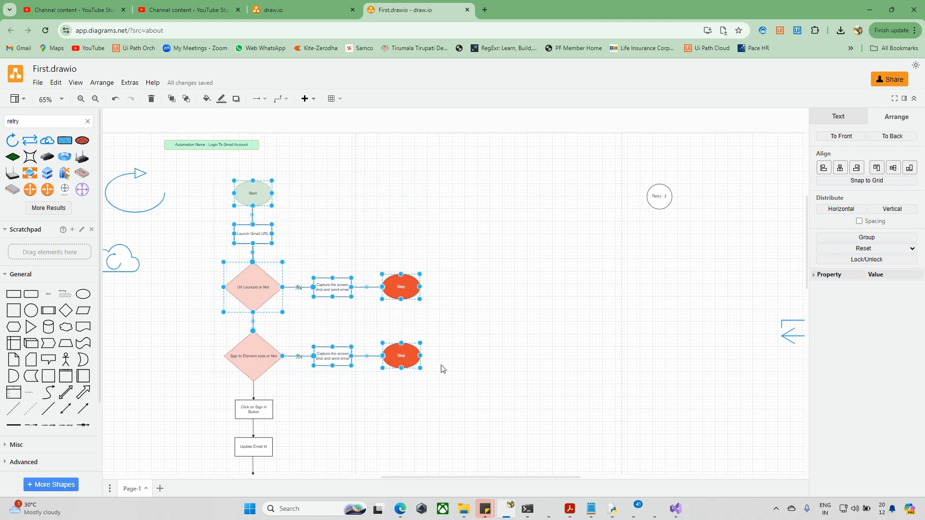
shift+click(266, 362)
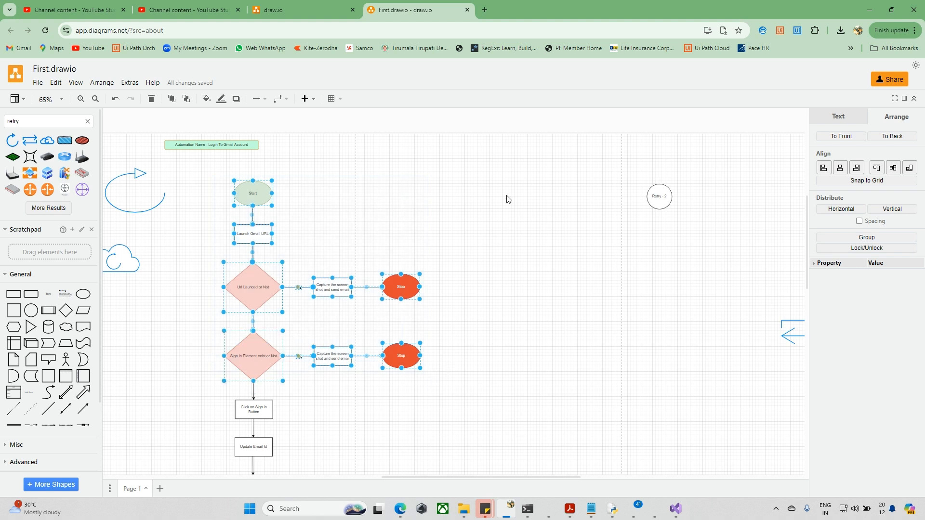
click(547, 174)
right_click(549, 172)
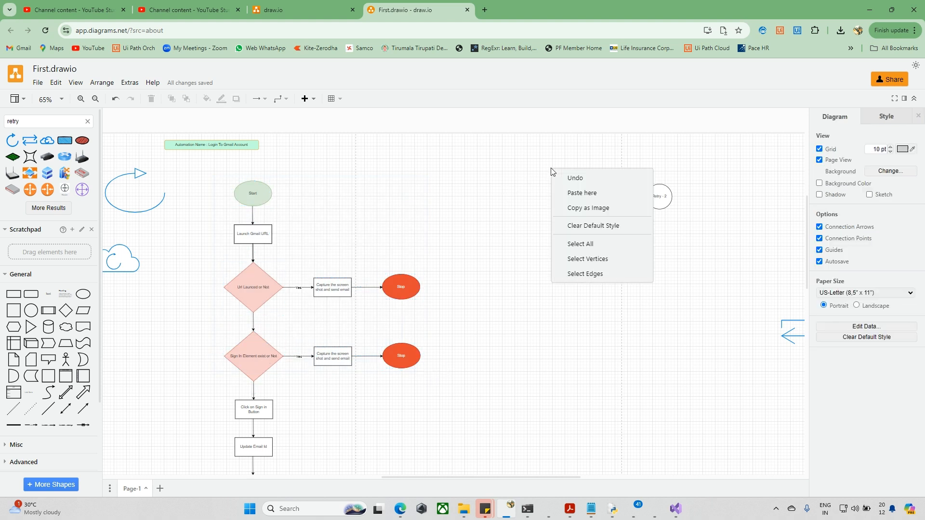
click(596, 191)
scroll(591, 265, right, 5)
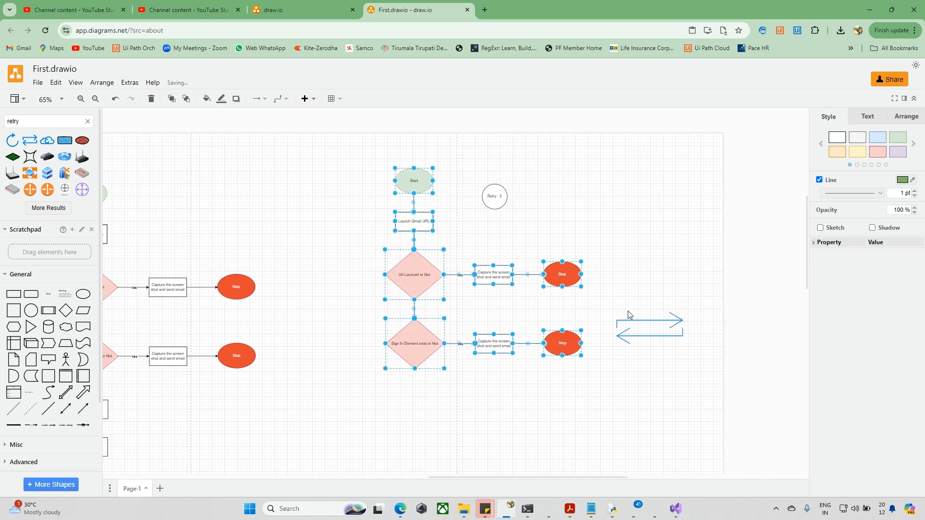
drag(636, 325, 717, 230)
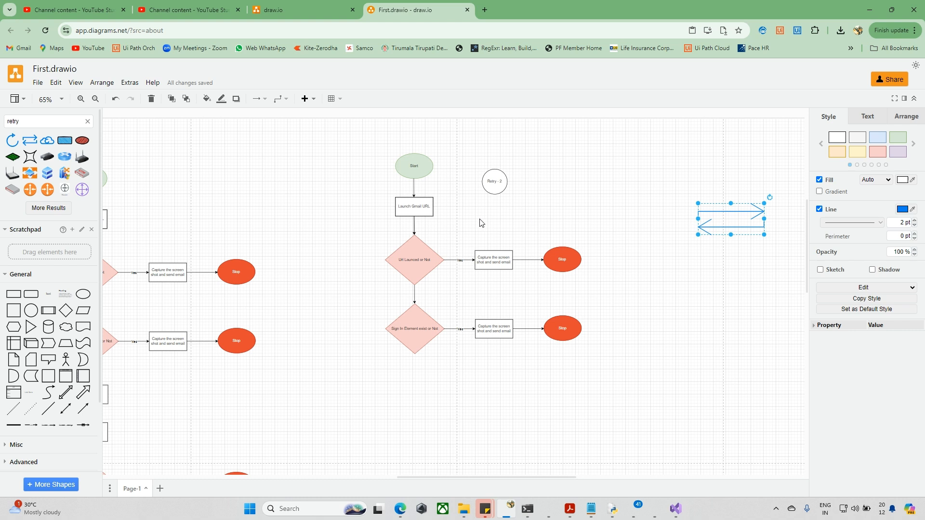
click(625, 313)
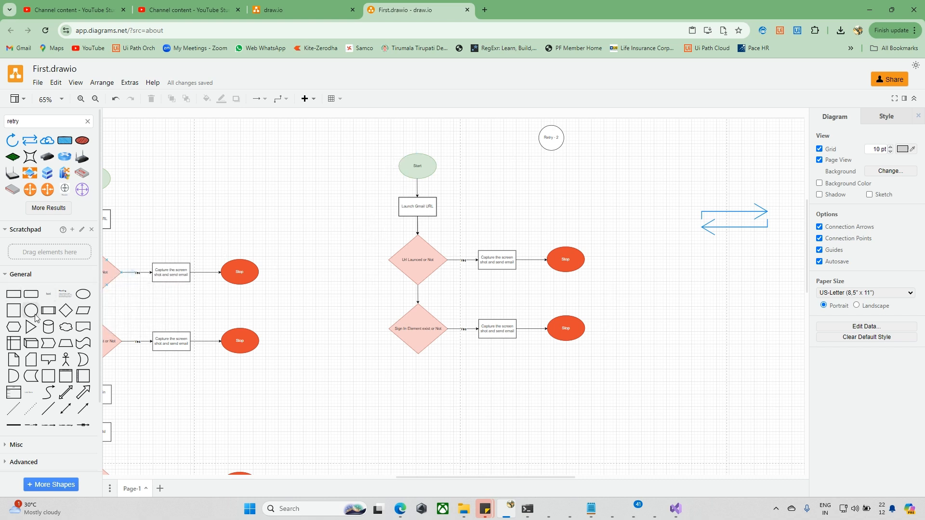
Draw a large rectangle over the copied flow and turn off its fill.
mouse_move(12, 298)
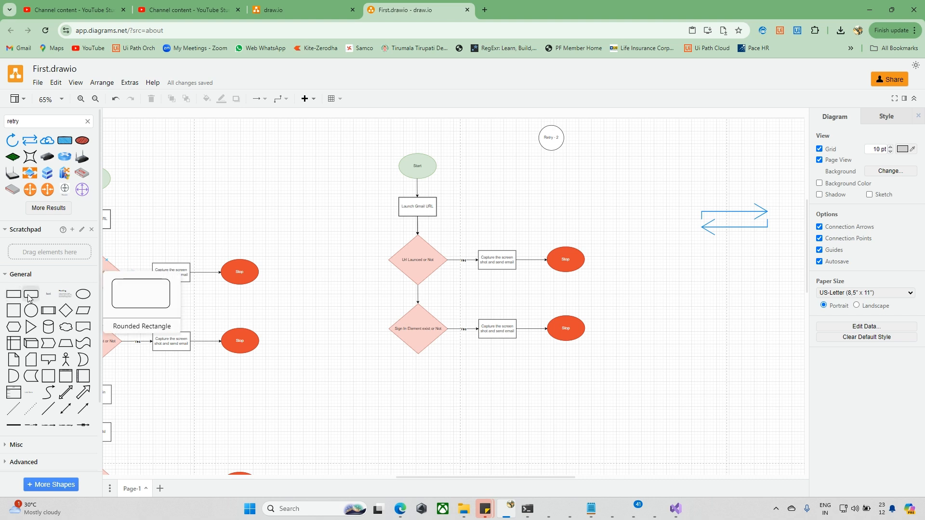
drag(15, 297, 533, 345)
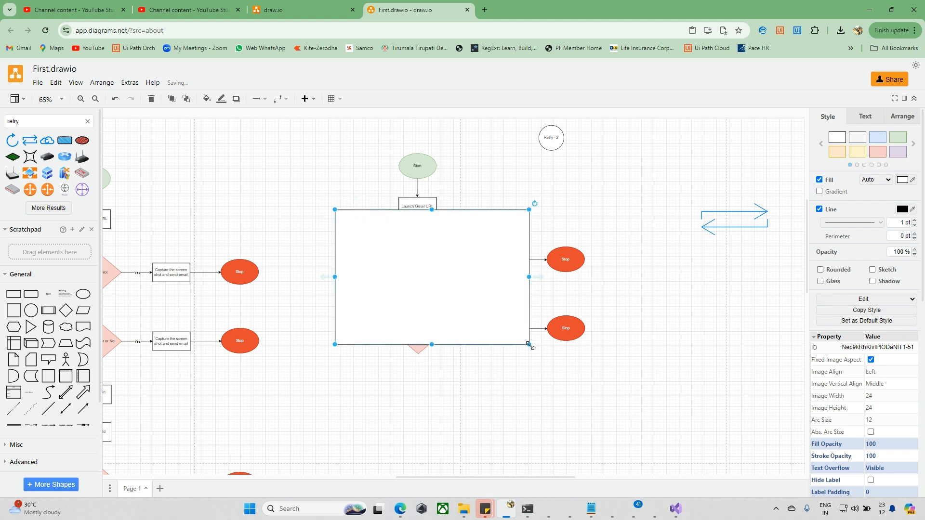
drag(446, 279, 459, 249)
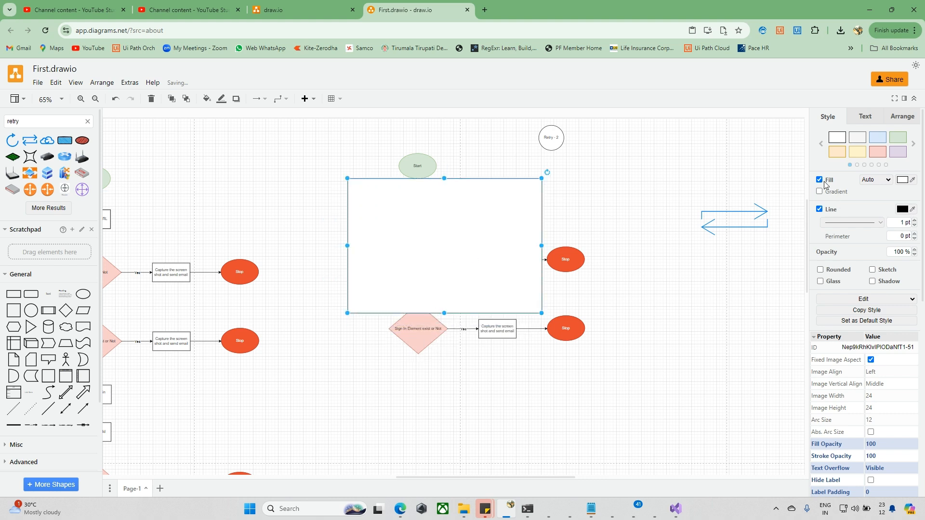
click(819, 180)
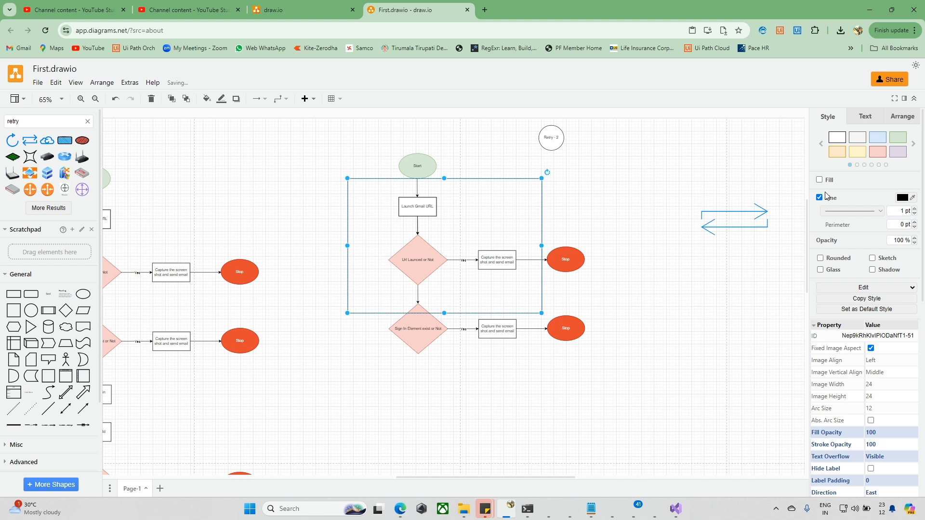
click(819, 179)
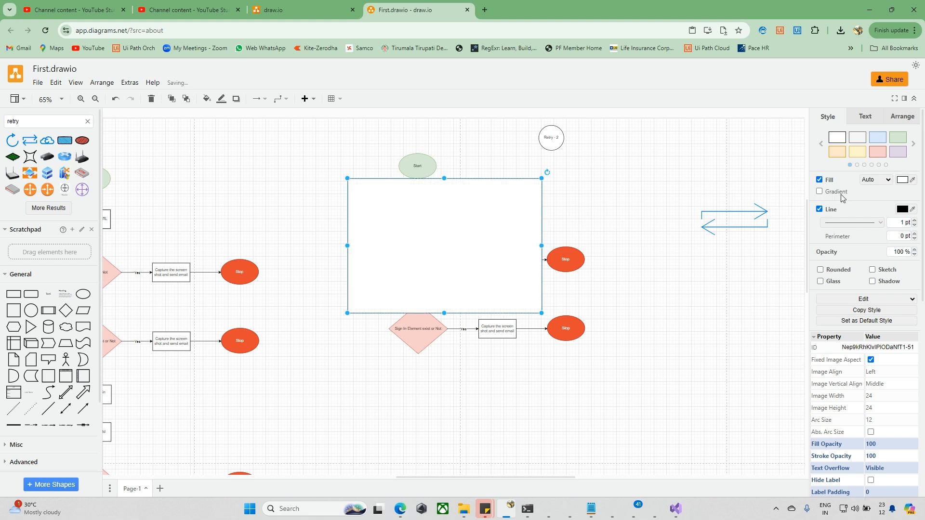
click(820, 180)
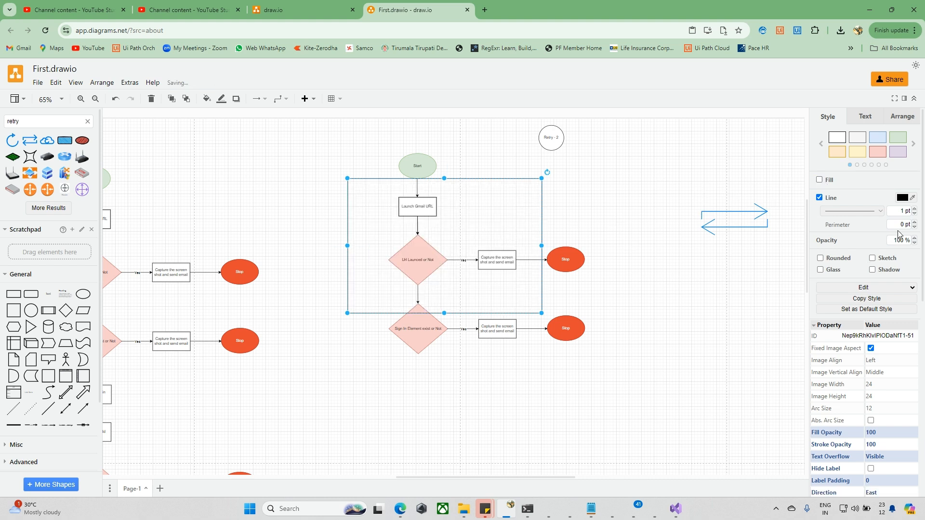
Give the unfilled rectangle rounded corners and move it to the right of the copied flow.
click(820, 270)
click(628, 313)
click(484, 221)
click(820, 258)
drag(504, 237, 758, 343)
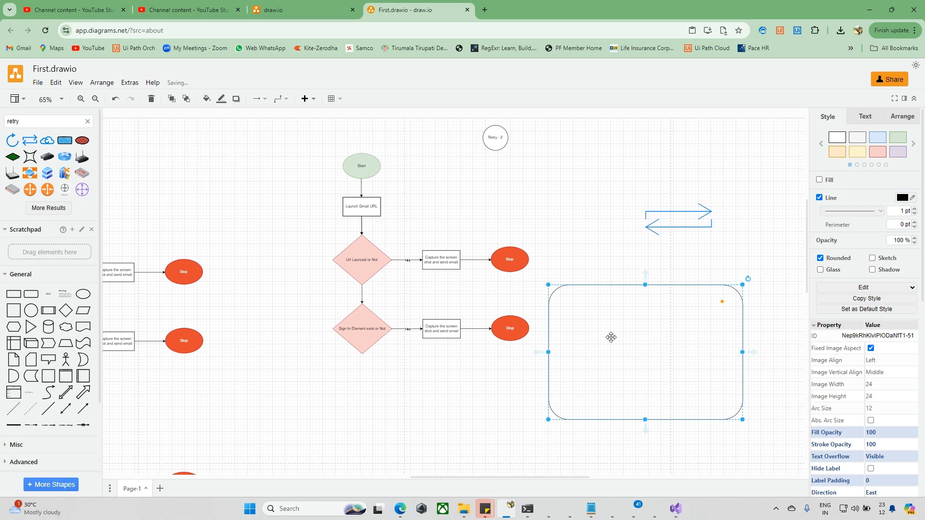
drag(612, 330, 664, 328)
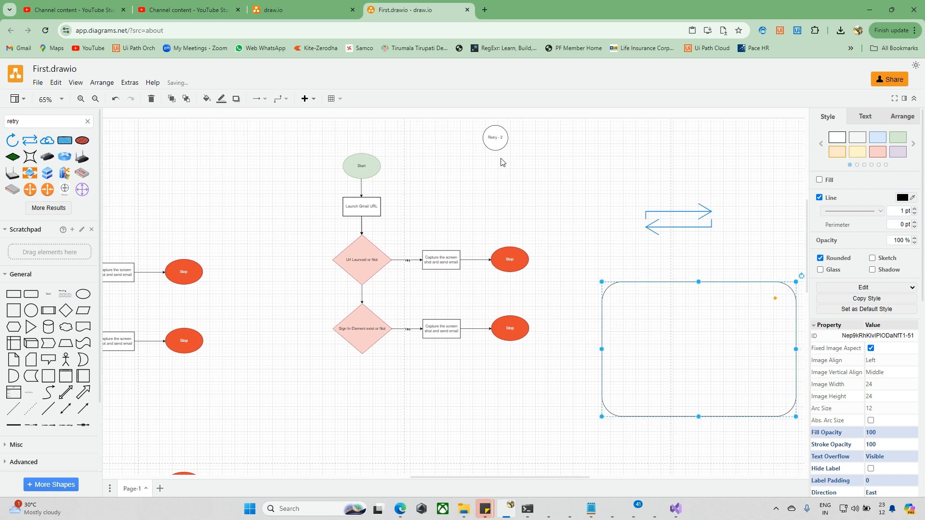
Cut the copied flow below Start and shift the Retry - 2 circle slightly lower.
drag(541, 366, 320, 196)
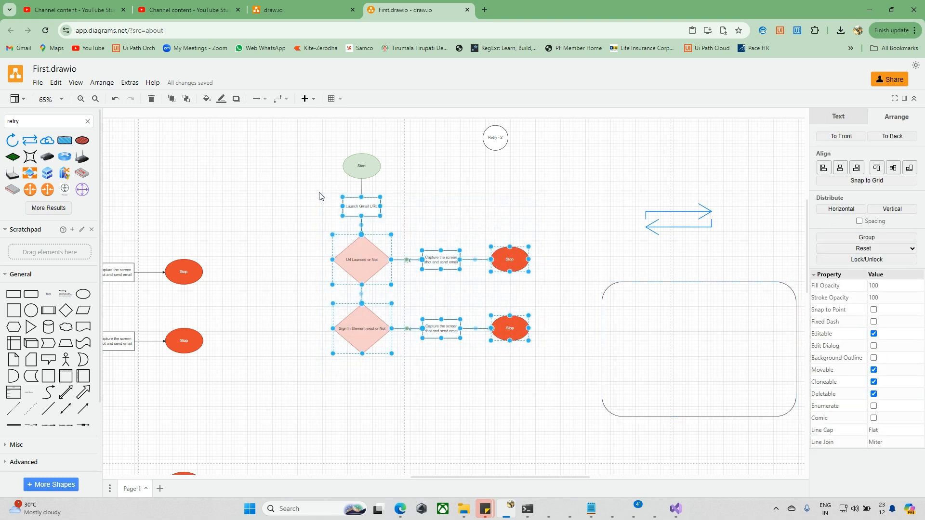
key(Delete)
drag(495, 147, 498, 169)
Move the unfilled rounded rectangle directly below Start and nudge it left until it is centred under Start's arrow.
drag(695, 324, 374, 238)
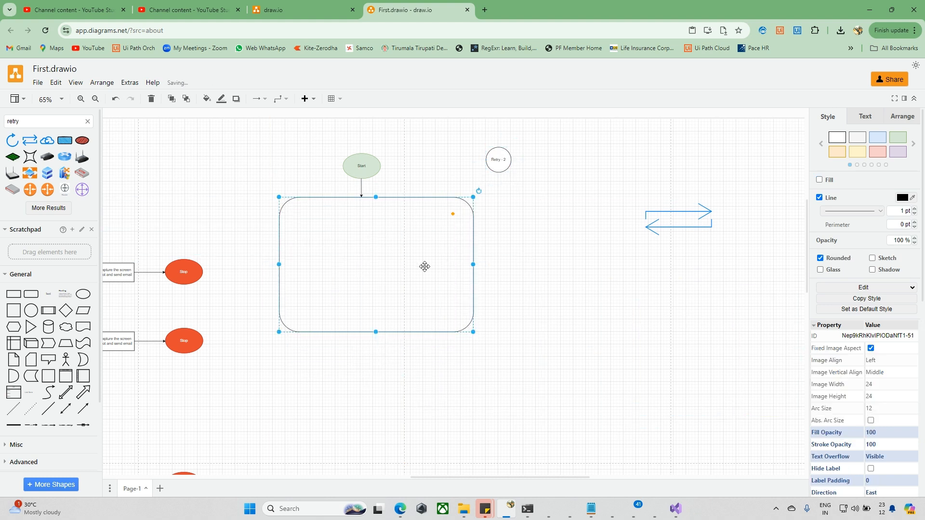
drag(419, 265, 418, 271)
key(Left)
key(Left)
key(Left)
key(Left)
key(Left)
key(Left)
key(Left)
key(Left)
key(Left)
key(Left)
key(Left)
key(Left)
key(Left)
key(Left)
key(Left)
key(Left)
key(Left)
key(Left)
key(Left)
key(Left)
key(Left)
key(Left)
key(Left)
key(Left)
key(Left)
key(Left)
key(Left)
key(Left)
key(Left)
key(Left)
key(Left)
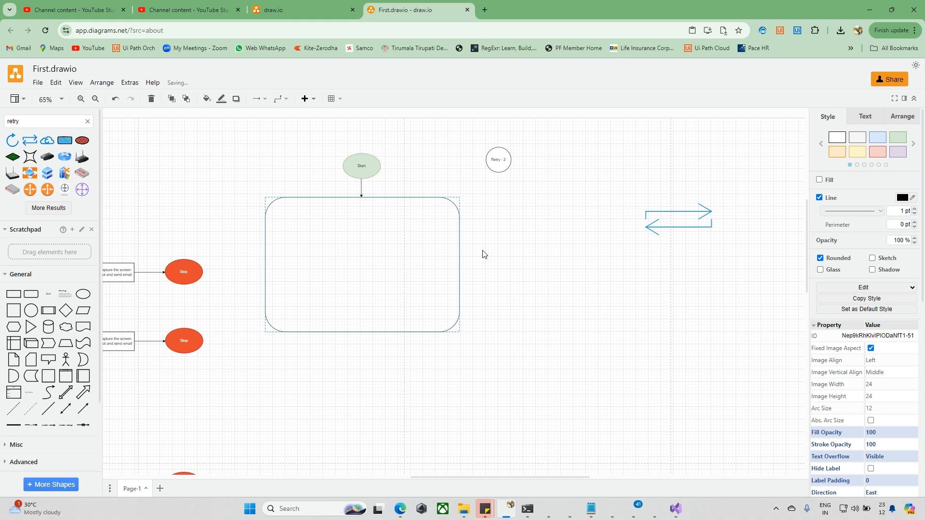
Place the Retry - 2 circle inside the rectangle's top edge under Start, and paste the cut flow back beneath it.
drag(498, 161, 366, 215)
click(411, 269)
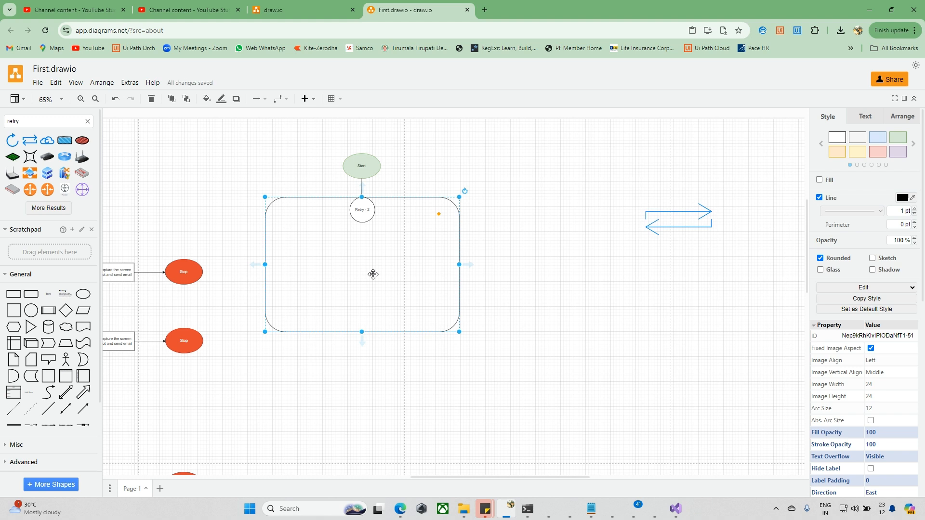
key(ctrl+v)
drag(365, 261, 367, 309)
Duplicate the arrow below Start and place the copy beneath the Retry - 2 circle, pointing to Launch Gmail URL.
click(362, 188)
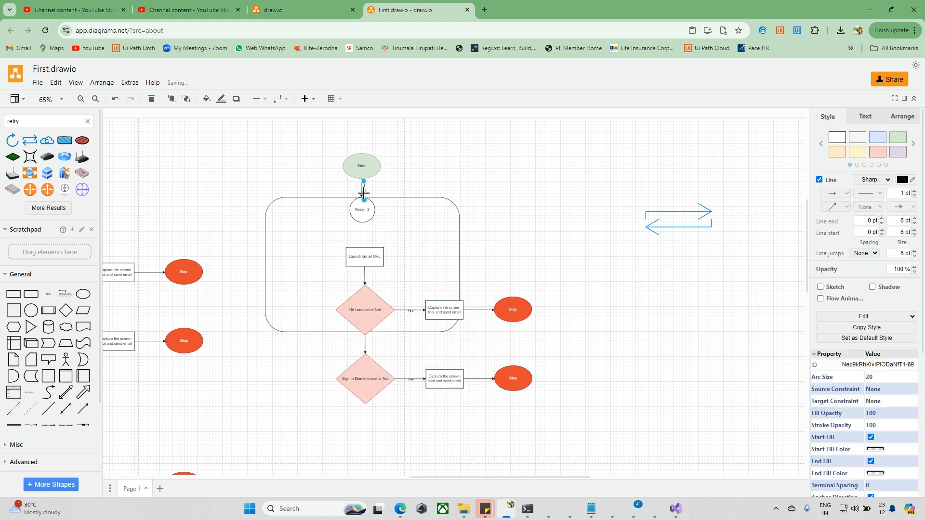
click(407, 187)
click(362, 187)
drag(362, 187, 362, 234)
right_click(494, 430)
click(624, 351)
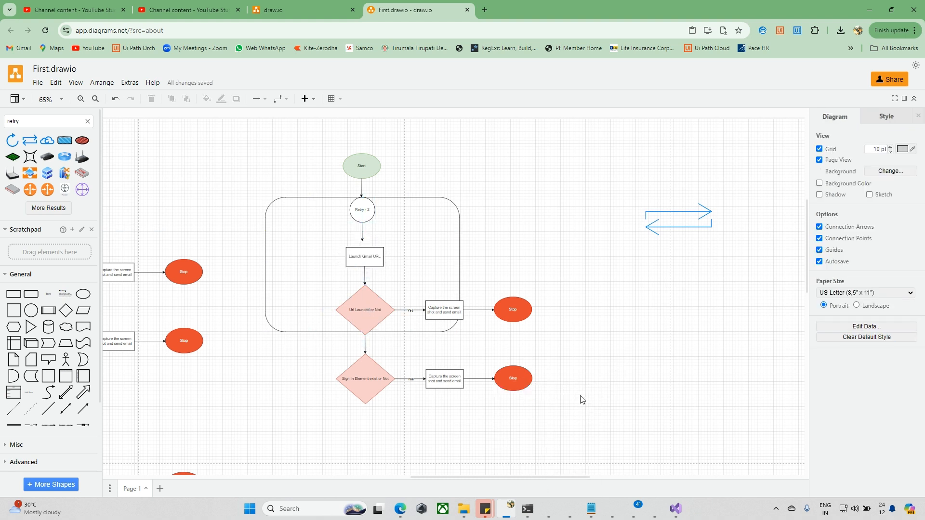
drag(581, 399, 322, 241)
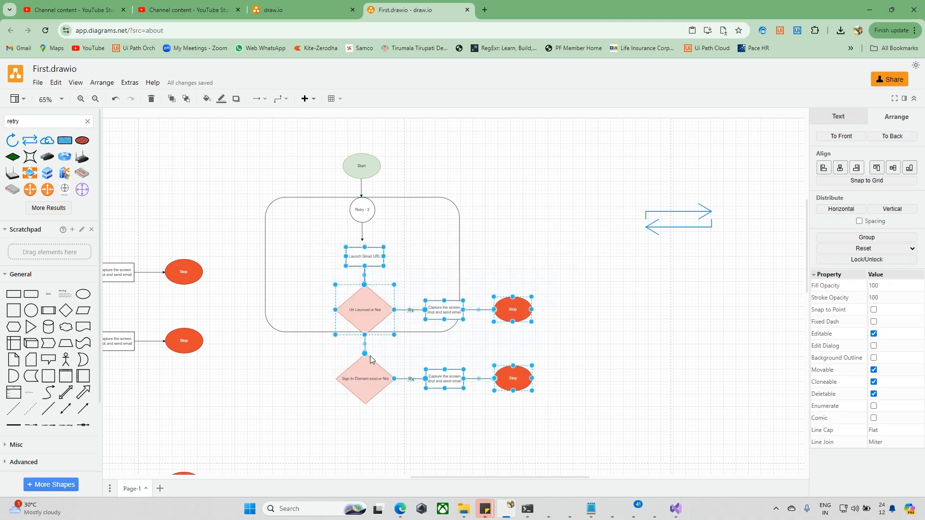
drag(369, 374, 369, 362)
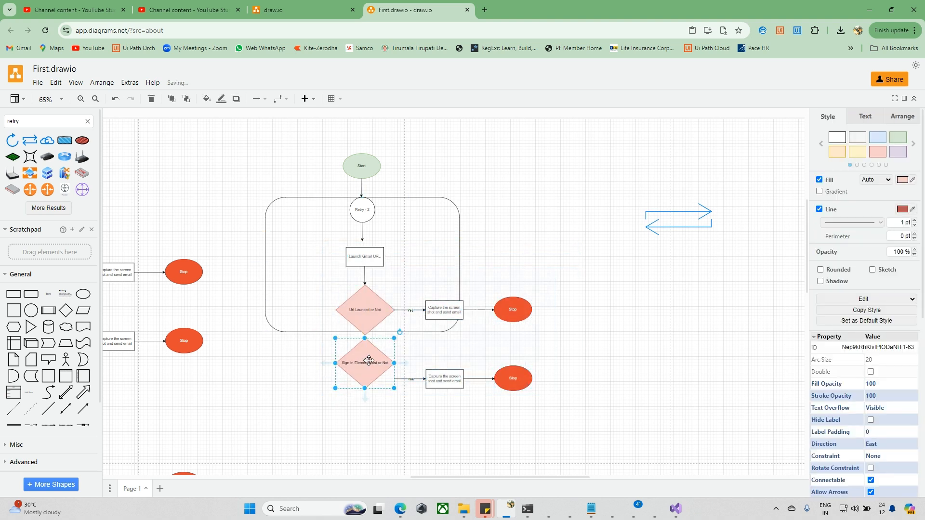
key(ctrl+z)
shift+click(367, 322)
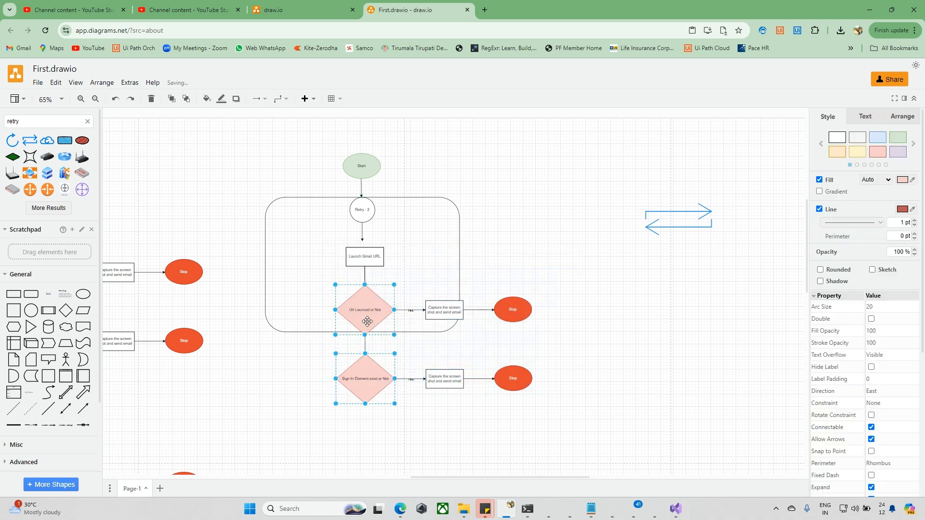
click(588, 402)
drag(291, 243, 336, 256)
key(ctrl+z)
click(638, 338)
Move the flow from Launch Gmail URL through the Sign In Element check up to the Retry arrow and align it under the circle.
drag(588, 455, 289, 234)
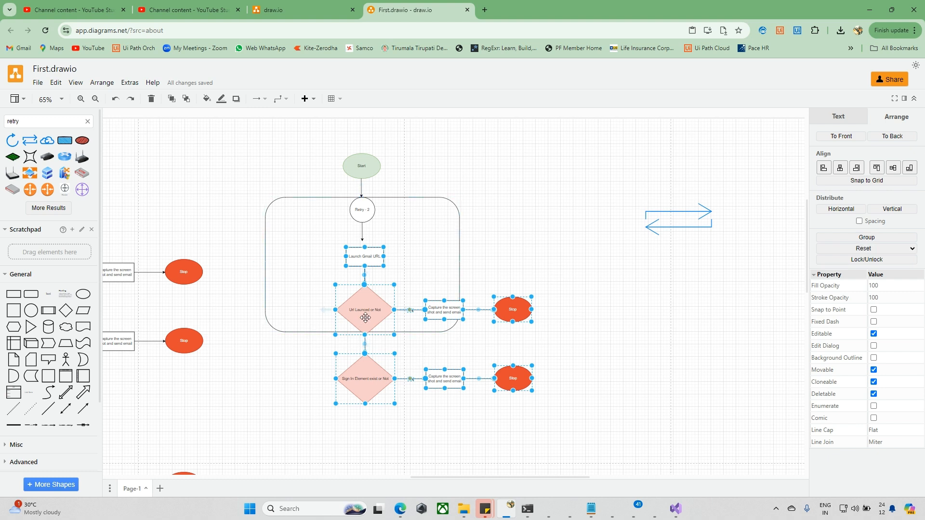
drag(366, 317, 359, 307)
key(Right)
key(Right)
key(Right)
key(Right)
key(Right)
key(Right)
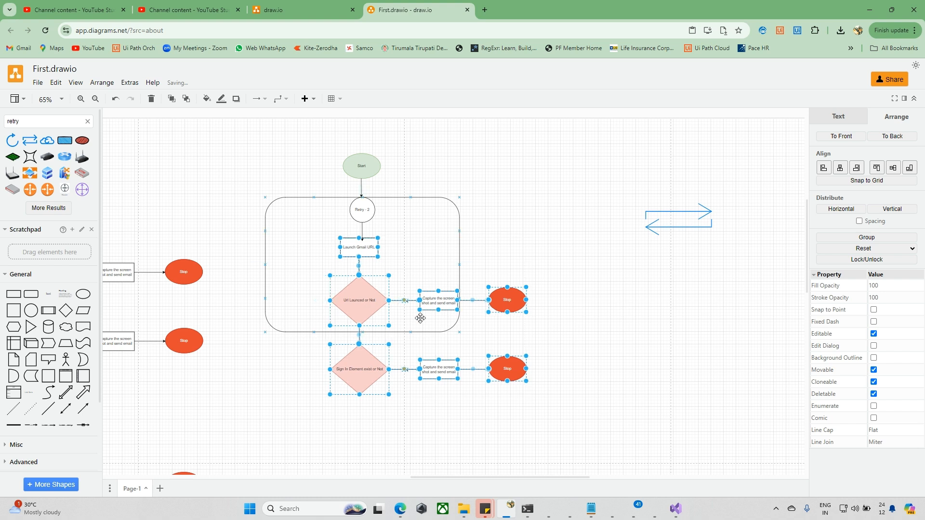
key(Right)
key(Right)
key(Right)
key(Right)
key(Right)
key(Right)
key(Right)
key(Down)
key(Down)
key(Left)
key(Left)
key(Left)
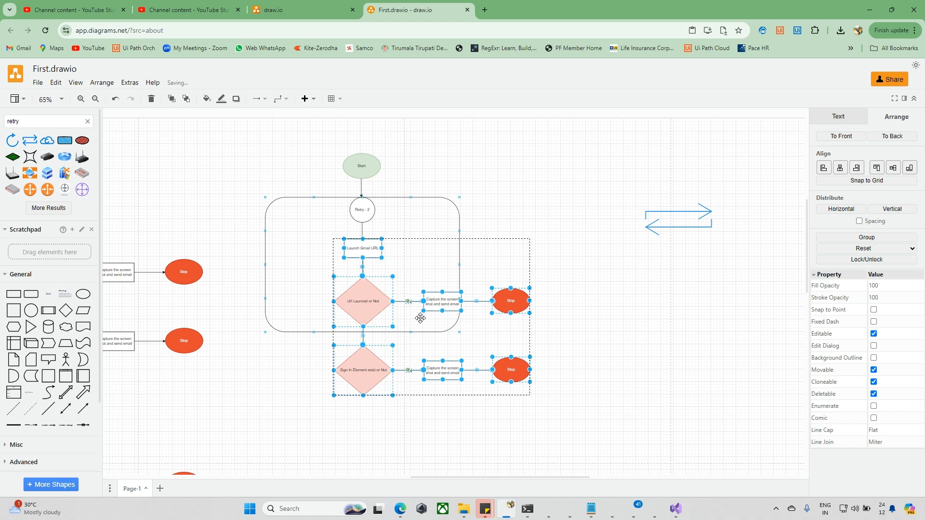
Enlarge the rounded rectangle so it encloses the flow from Retry - 2 through the Sign In Element check and both Stop ovals.
click(439, 237)
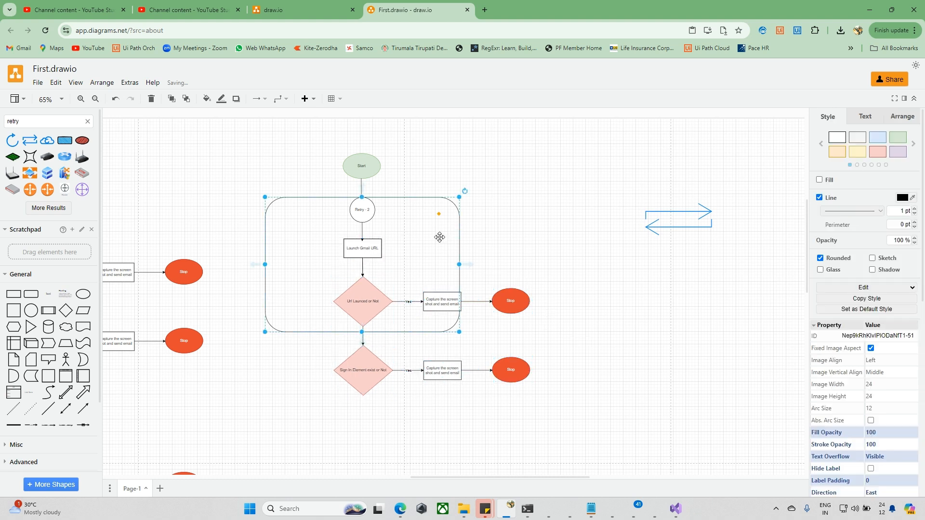
drag(459, 332, 572, 413)
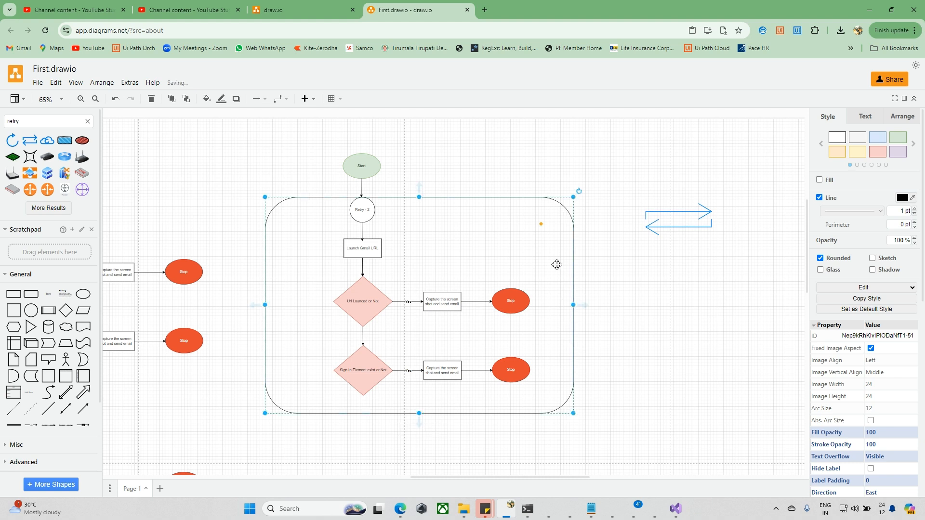
click(820, 180)
click(820, 180)
mouse_move(361, 217)
mouse_down()
mouse_move(402, 176)
mouse_move(376, 217)
mouse_move(355, 218)
mouse_up()
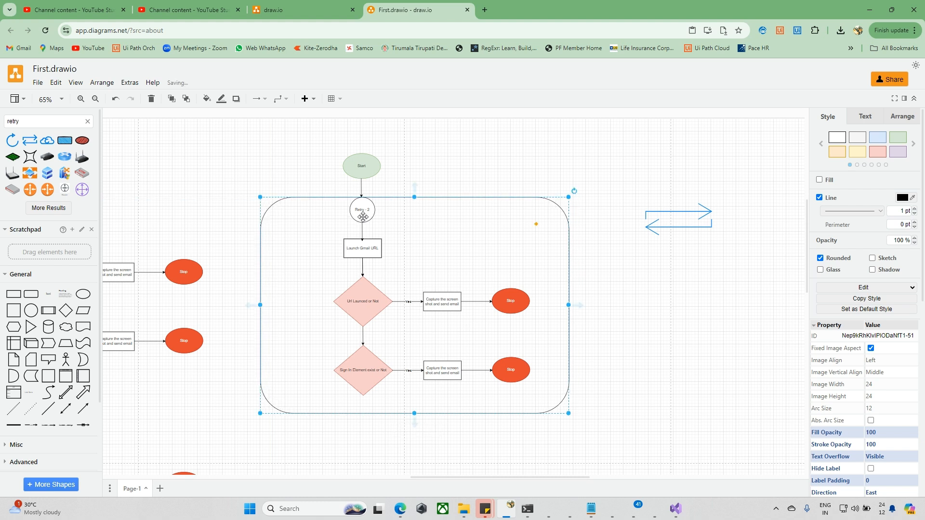
key(ctrl+z)
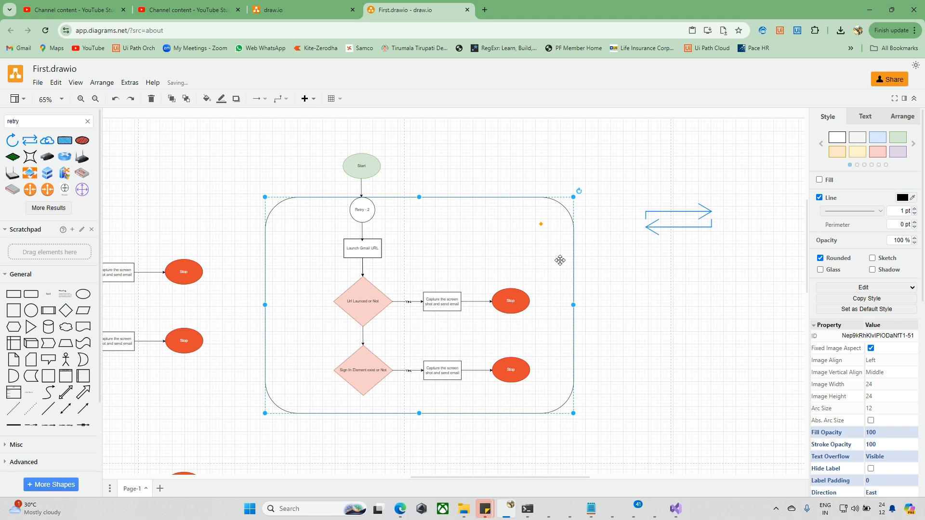
Move the rounded rectangle aside and cut the flow from Retry - 2 through the Sign In Element check with its Stop branches.
drag(424, 229, 709, 212)
drag(297, 188, 548, 408)
key(Delete)
Return the rounded rectangle under Start, centre it on Start's arrow, and paste the cut retry flow on top of it.
drag(685, 351, 376, 365)
key(Left)
key(Left)
key(Left)
key(Left)
key(Left)
key(Left)
key(Left)
key(Left)
key(Left)
key(Left)
key(Left)
key(Left)
key(Left)
key(Left)
key(Left)
key(Left)
key(Left)
key(Left)
key(Left)
key(Left)
key(Left)
key(Left)
key(Left)
key(Left)
key(Left)
key(Left)
key(Left)
key(Left)
key(Left)
key(Left)
key(Left)
key(Left)
key(Left)
key(Left)
key(Left)
key(Left)
key(Left)
key(Left)
key(Left)
key(Left)
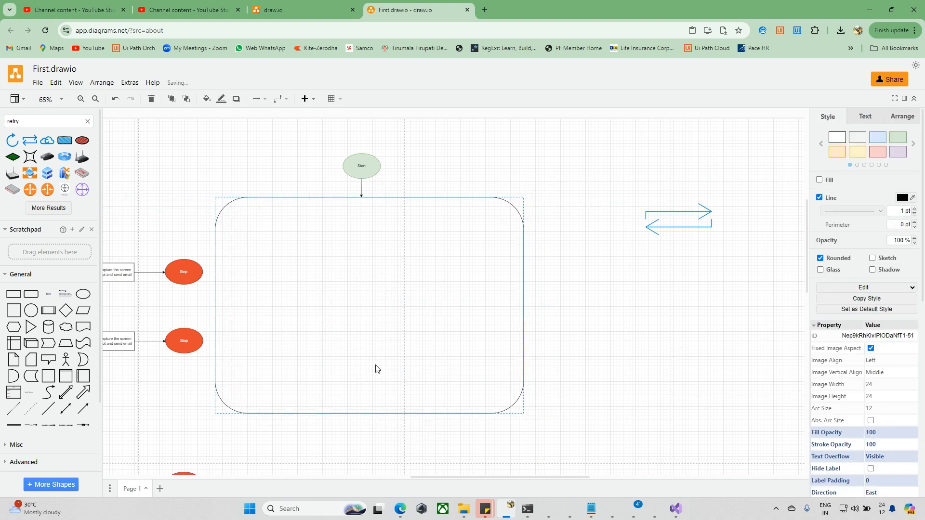
key(Left)
key(Left)
key(Left)
key(Left)
key(Left)
key(Left)
key(Left)
key(Left)
key(Left)
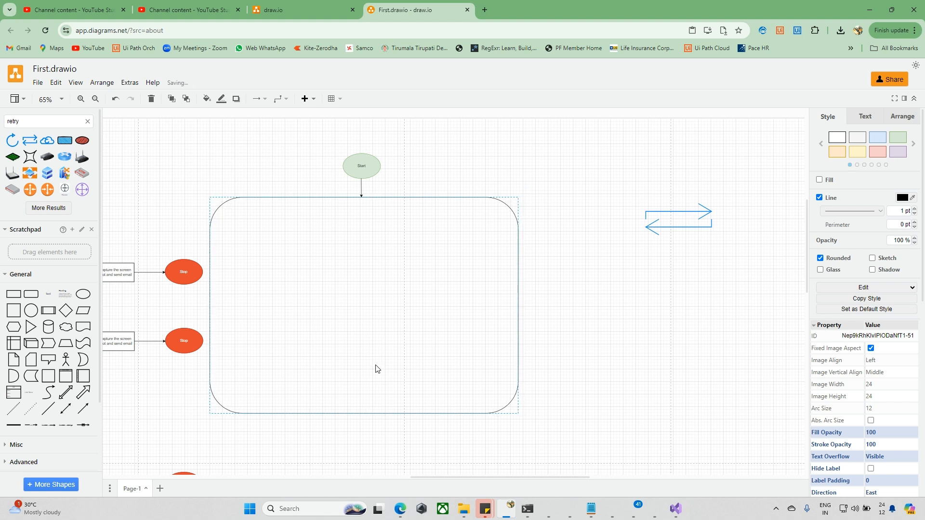
key(Left)
key(Left)
key(Left)
key(Left)
key(Left)
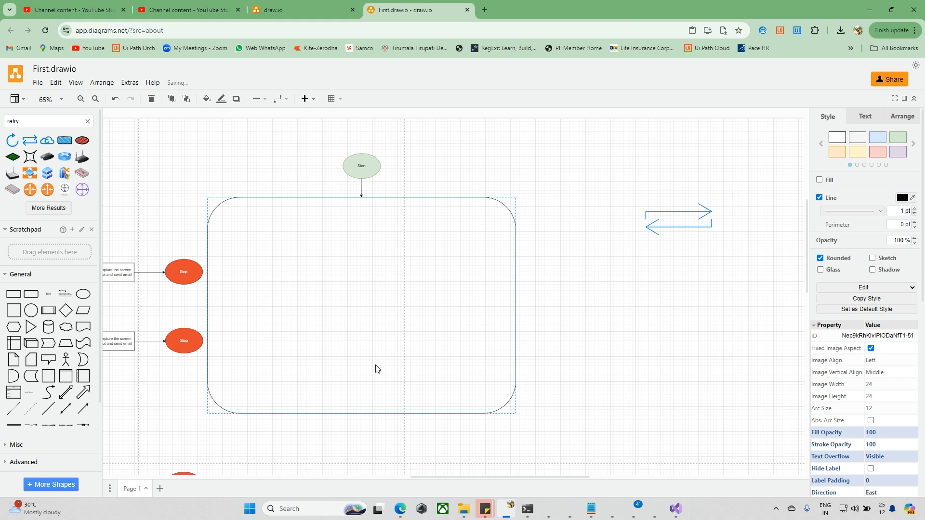
key(ctrl+v)
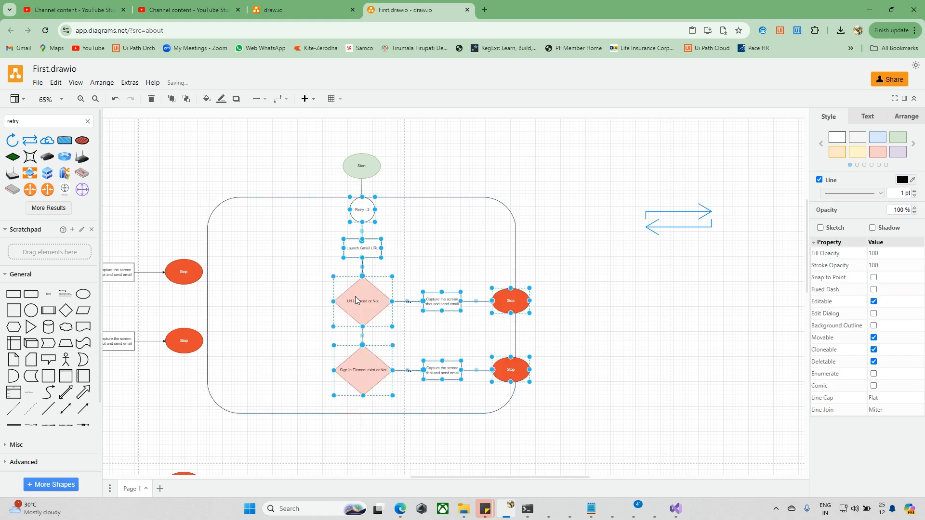
Widen the rounded rectangle past both Stop ovals and apply the light orange style to it.
click(490, 397)
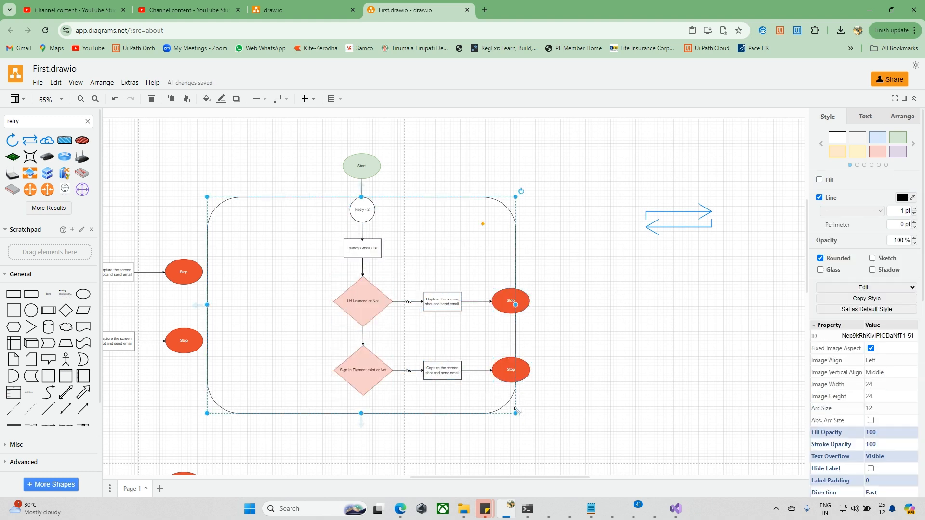
drag(517, 416, 581, 421)
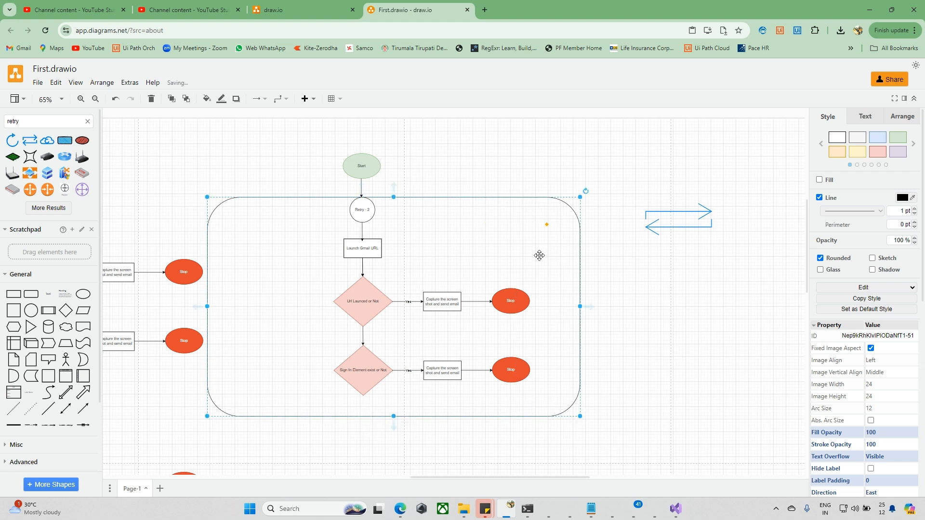
click(843, 153)
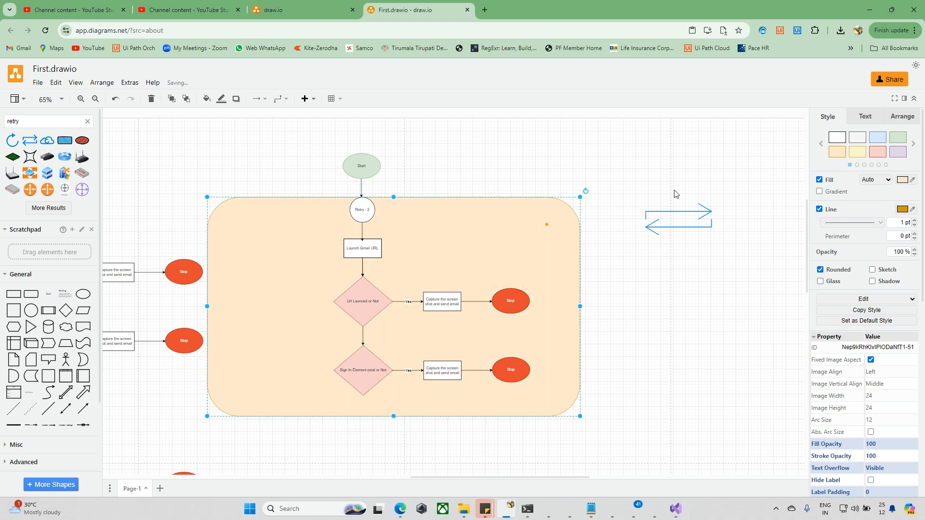
Change the Retry circle's label to Retry - 3.
scroll(479, 257, left, 2)
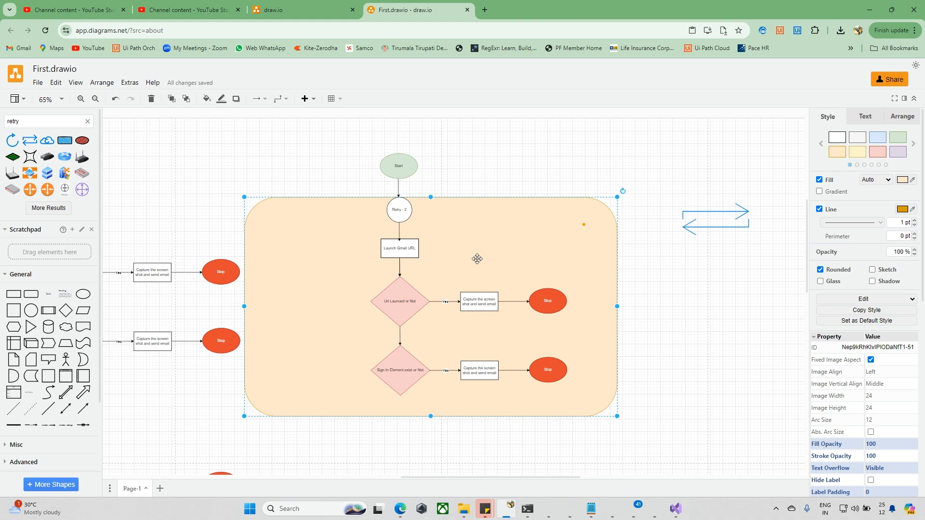
scroll(648, 216, down, 1)
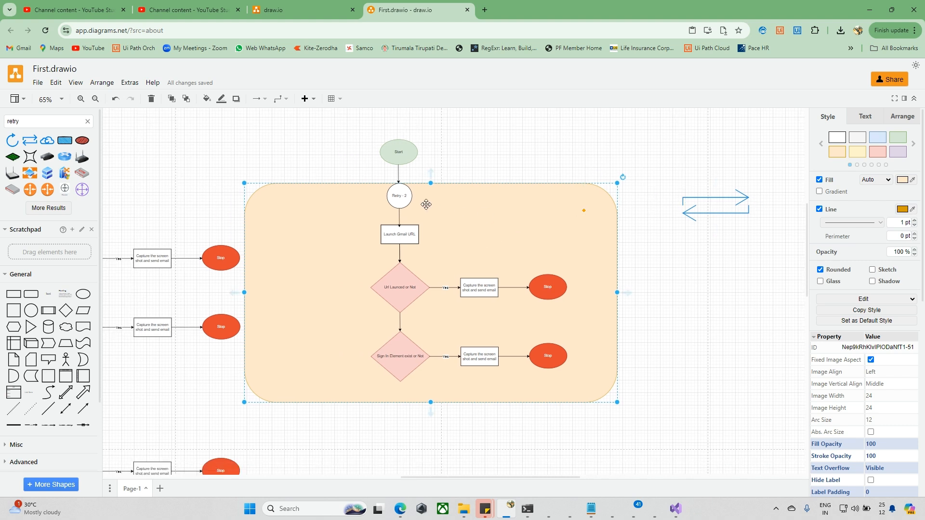
double_click(403, 196)
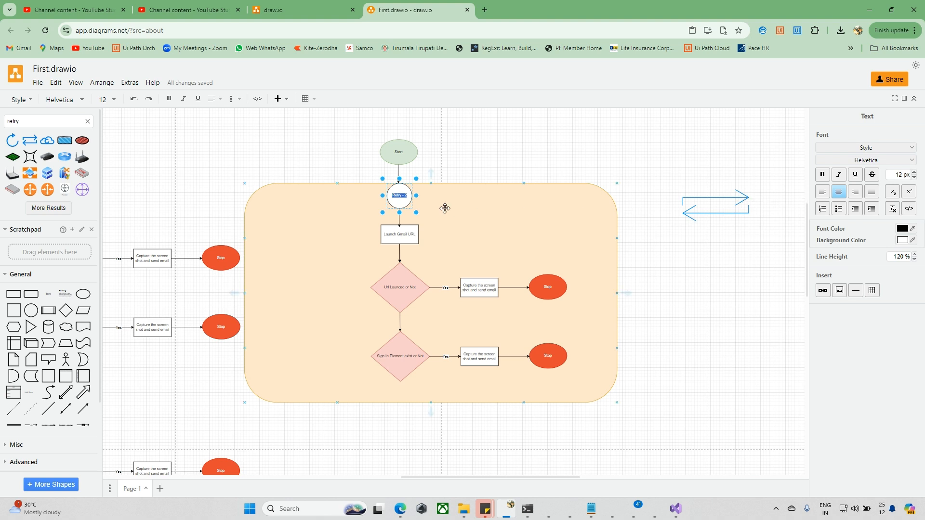
click(558, 173)
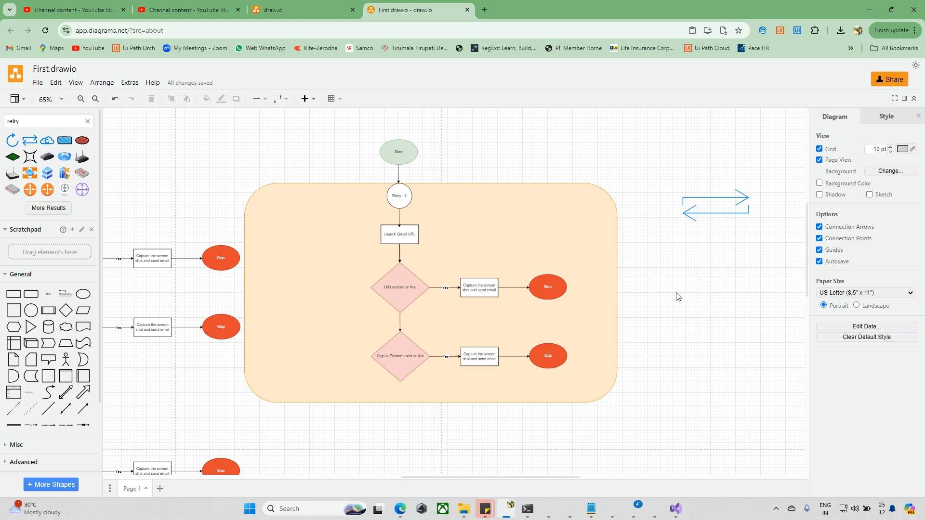
Copy the original flow from Click on Sign in Button through the Valid Mail check and paste it directly under the retry flow.
scroll(676, 296, down, 1)
scroll(367, 306, down, 5)
scroll(427, 344, down, 1)
scroll(405, 337, left, 3)
scroll(258, 223, up, 2)
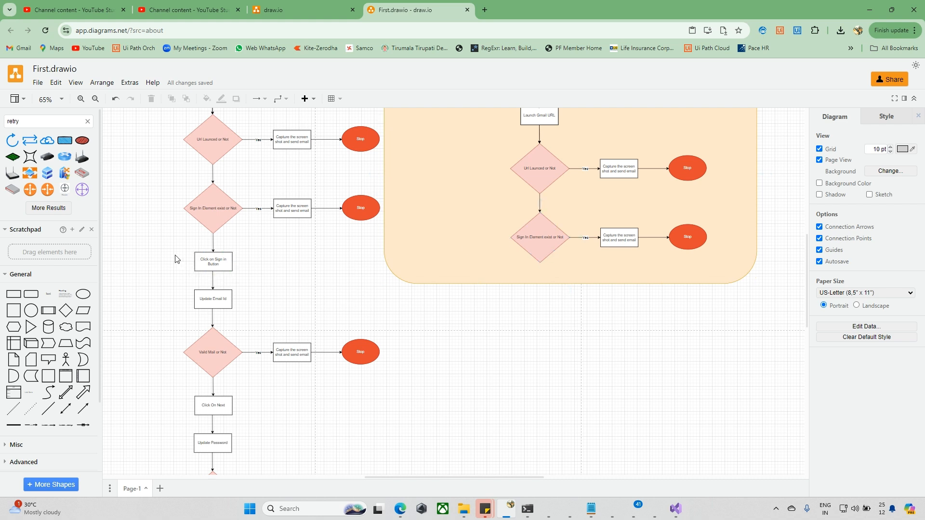
drag(165, 243, 383, 391)
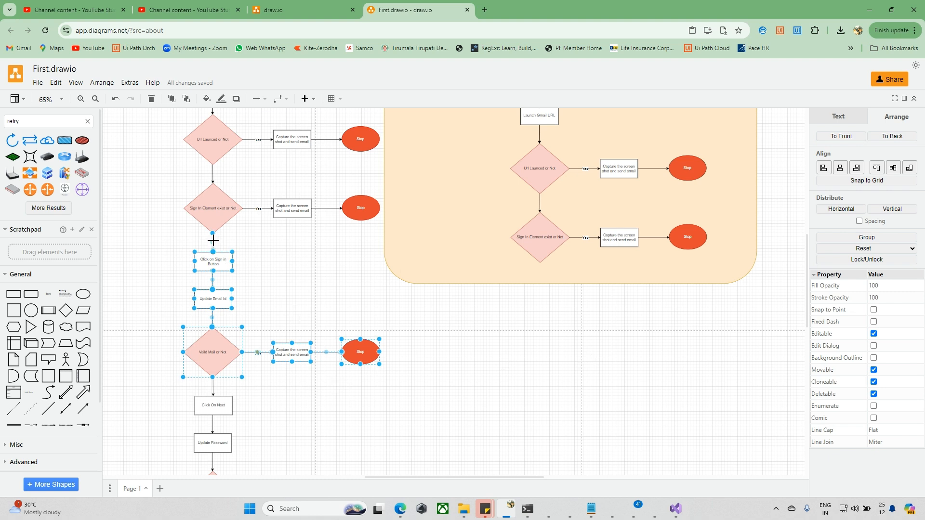
right_click(534, 306)
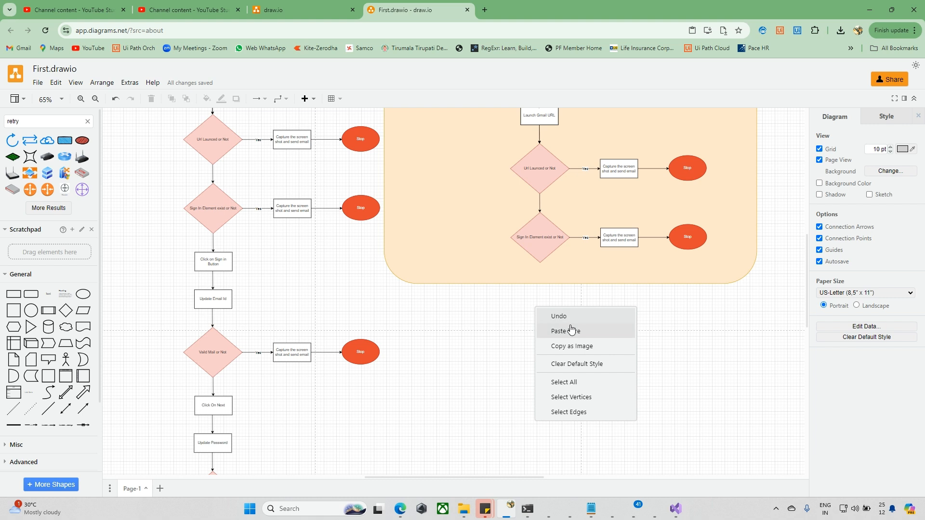
click(554, 322)
drag(568, 318, 544, 295)
click(630, 324)
scroll(631, 324, right, 3)
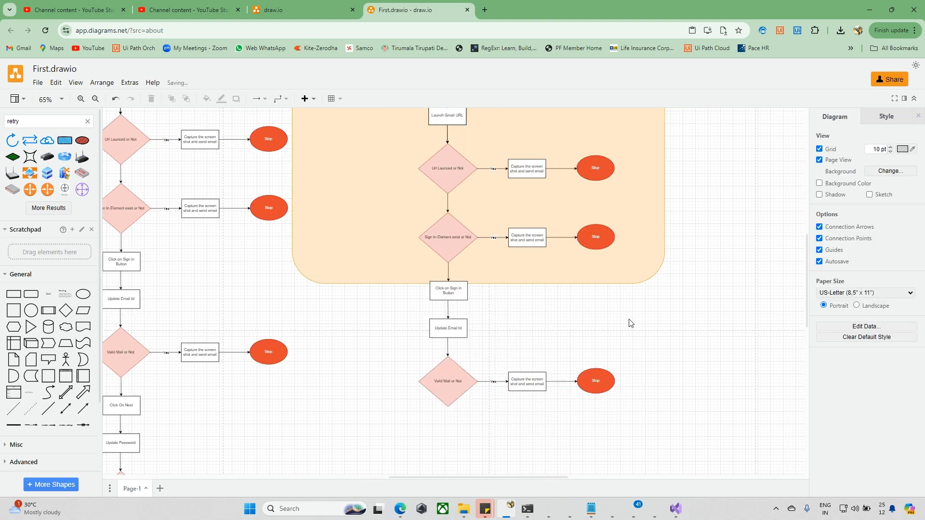
Raise the lower edge of the orange rounded rectangle slightly so it ends just above the Click on Sign in Button box.
click(452, 293)
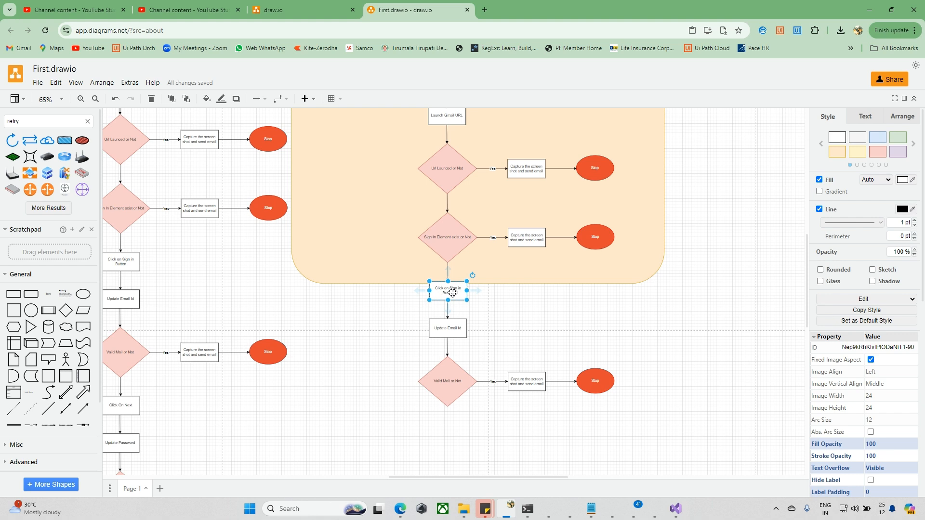
click(582, 299)
click(602, 279)
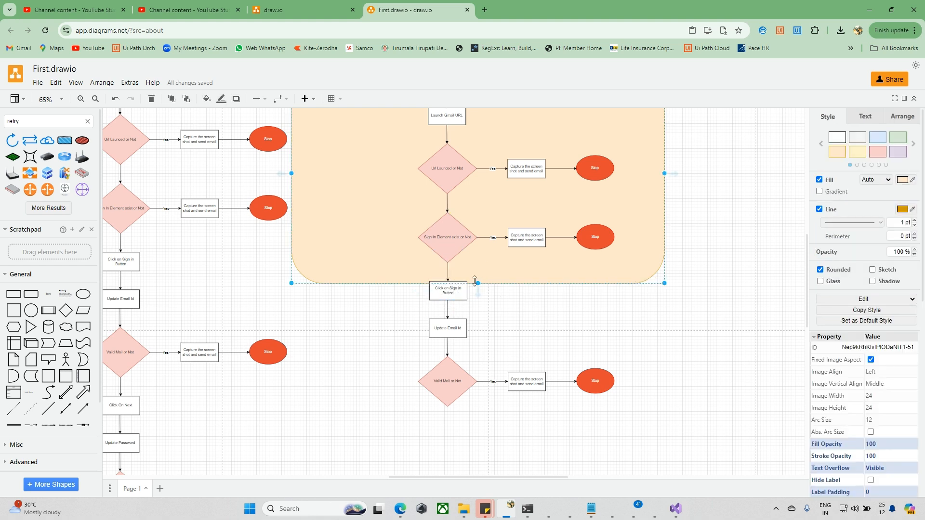
drag(479, 283, 479, 278)
click(557, 302)
scroll(557, 301, up, 3)
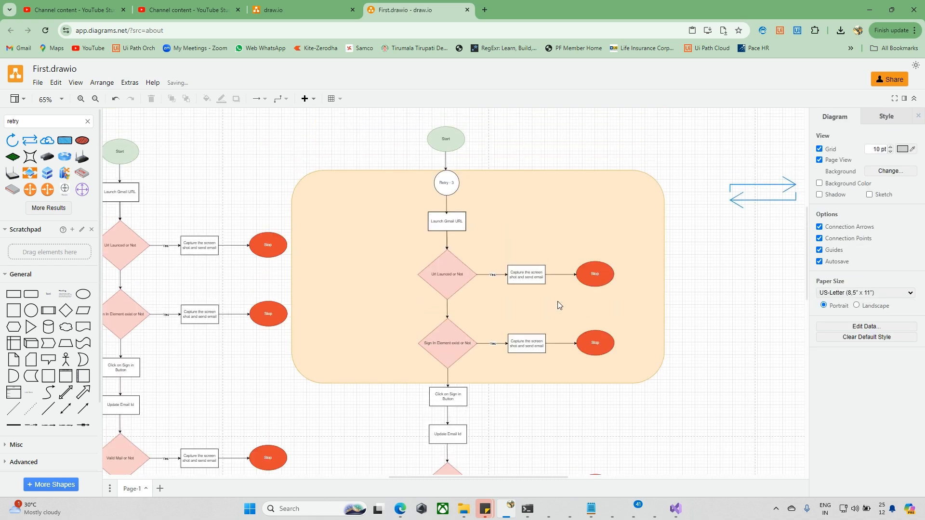
scroll(558, 301, right, 1)
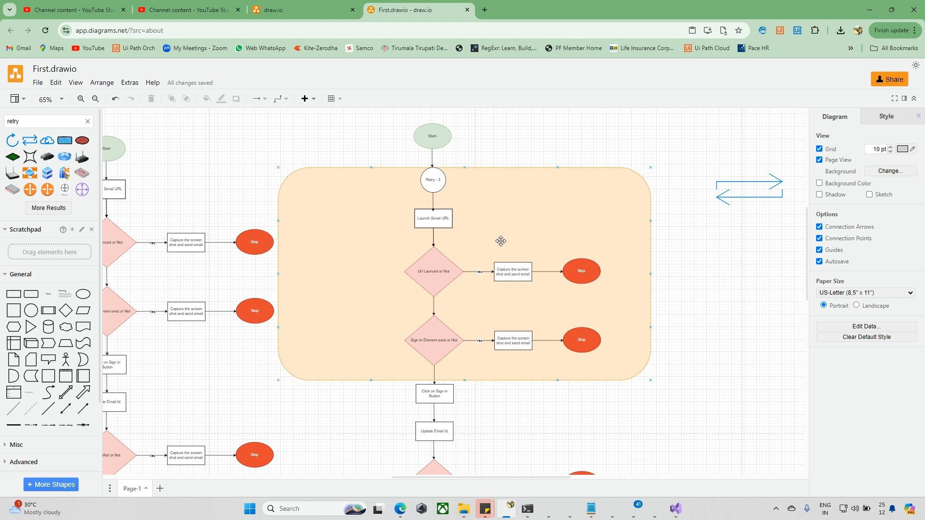
scroll(501, 241, right, 1)
scroll(501, 241, down, 1)
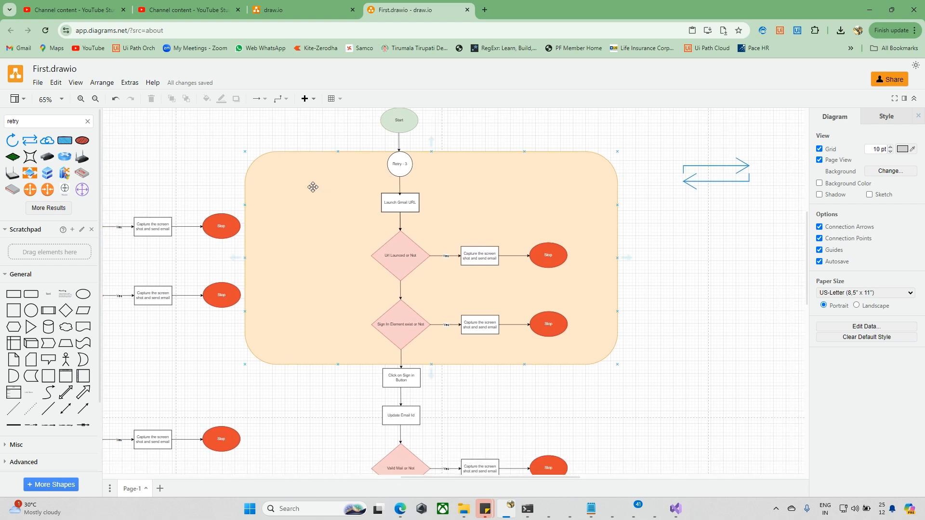
click(313, 187)
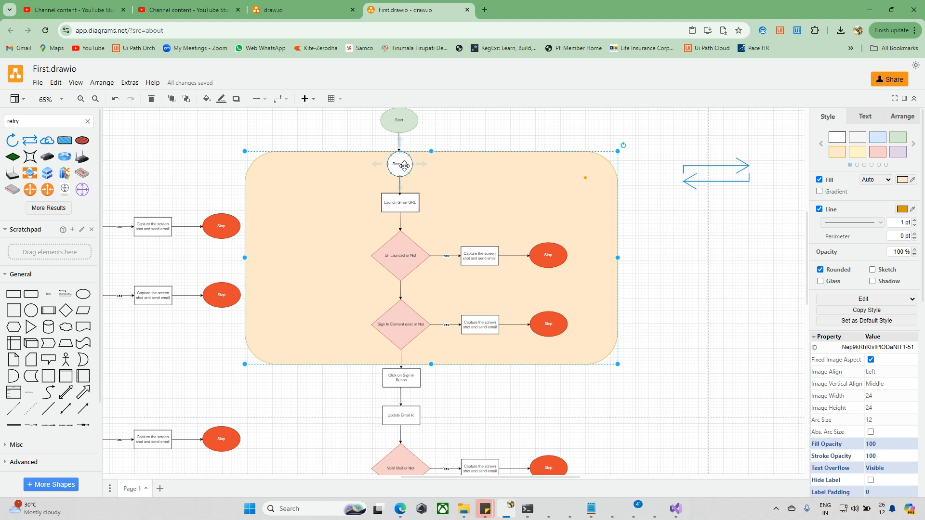
scroll(410, 288, down, 2)
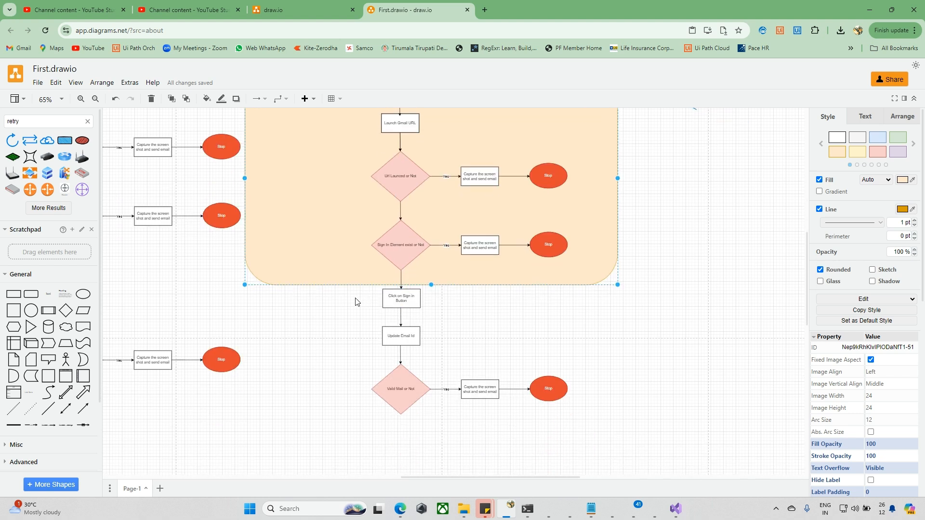